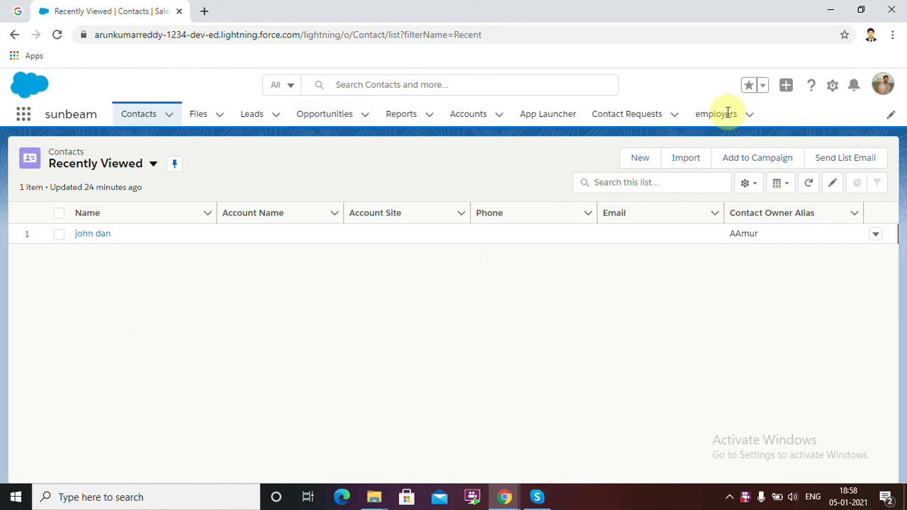
- Search Setup for "reports", examine the Reports and Dashboards Settings options, and cancel out of them
click(832, 85)
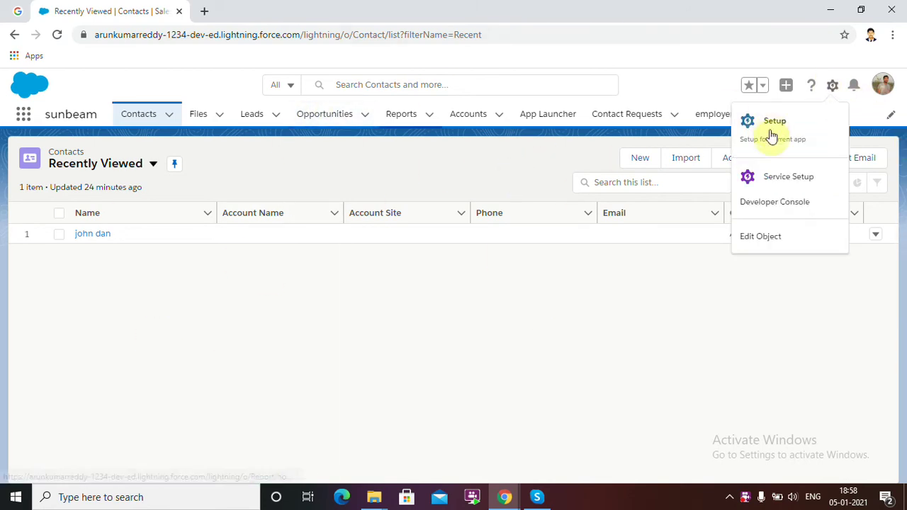
click(787, 112)
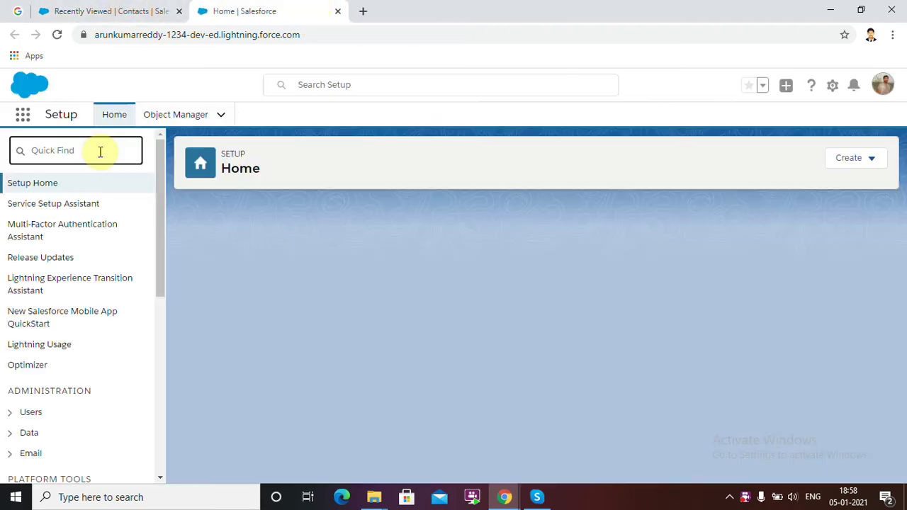
text(re)
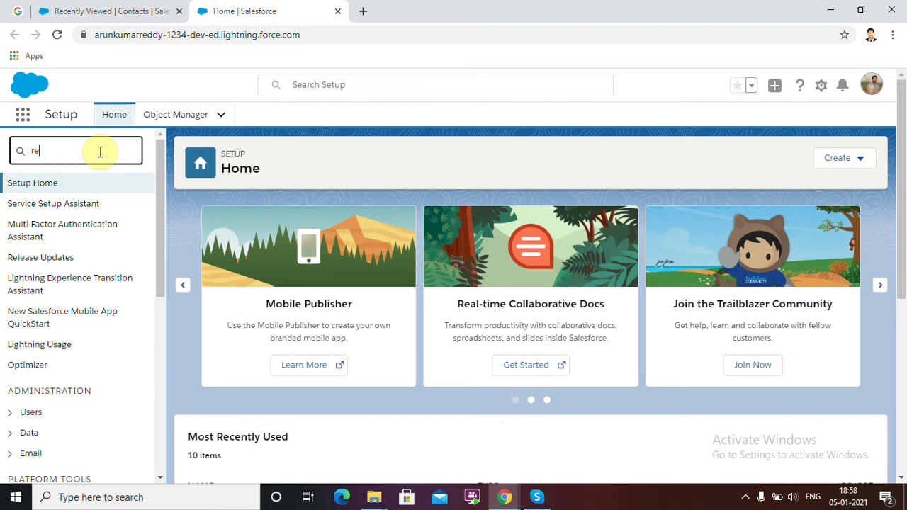
text(ports)
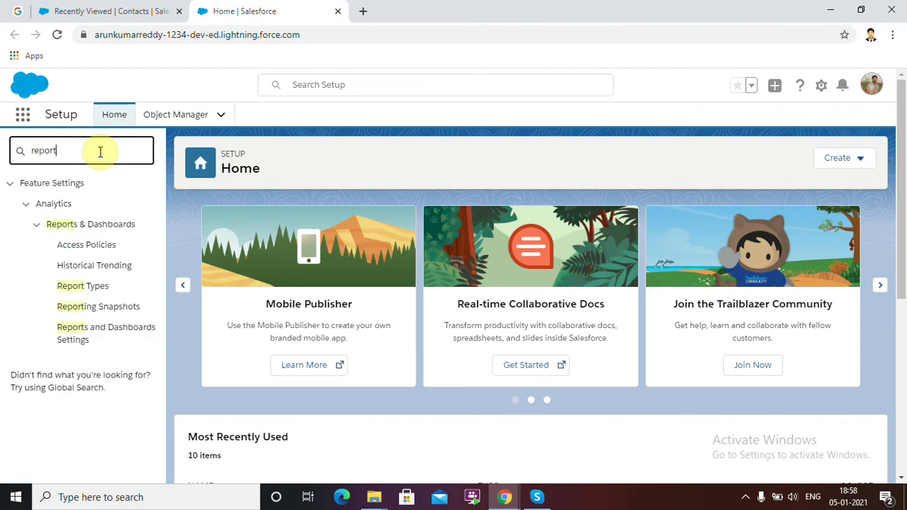
click(94, 224)
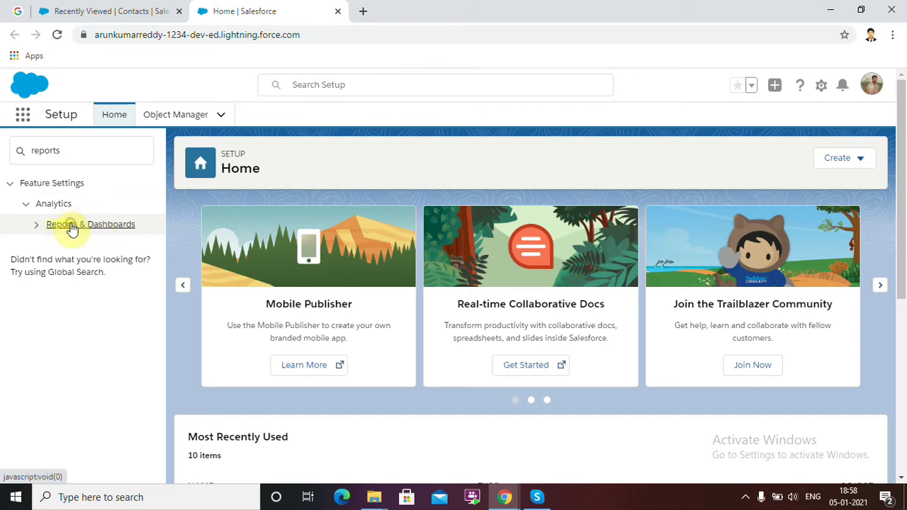
click(80, 226)
click(80, 225)
click(77, 226)
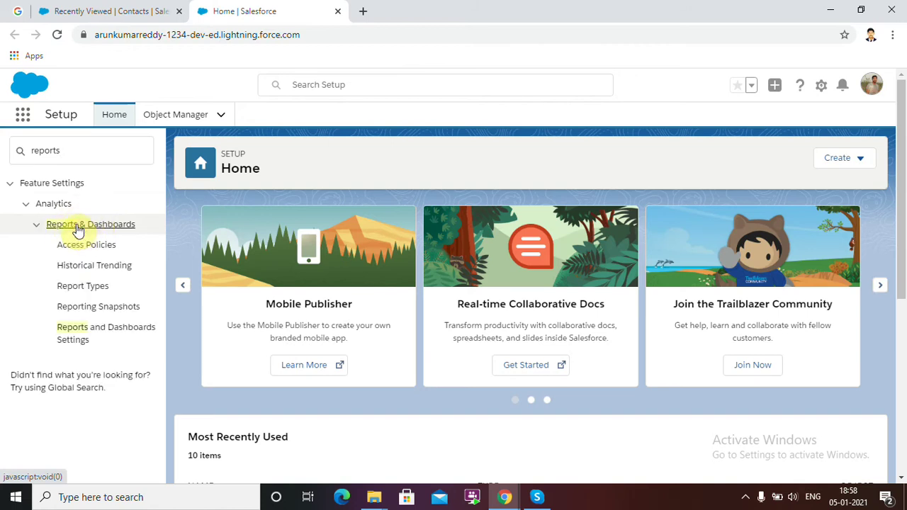
click(81, 329)
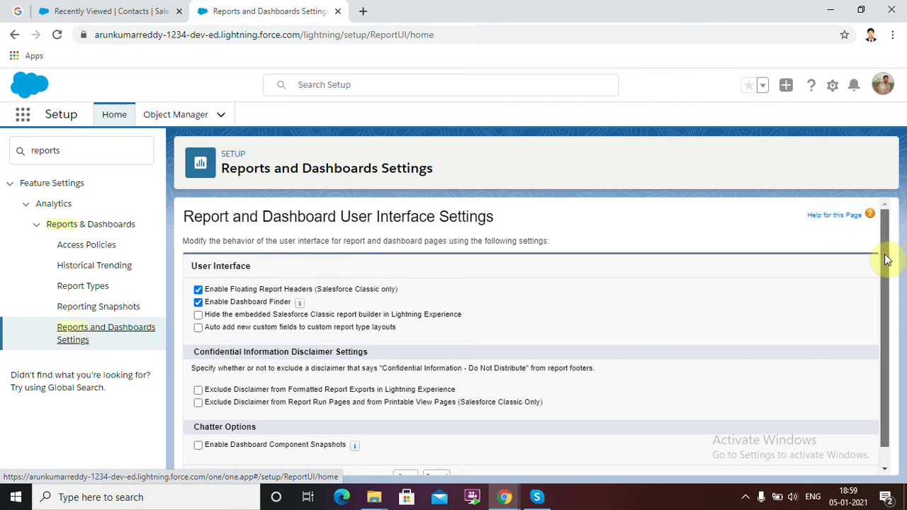
drag(886, 260, 871, 378)
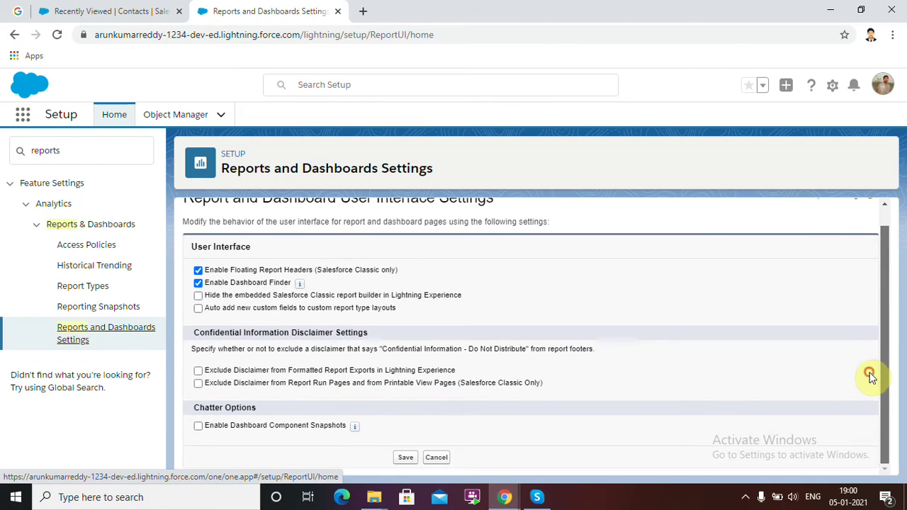
click(437, 457)
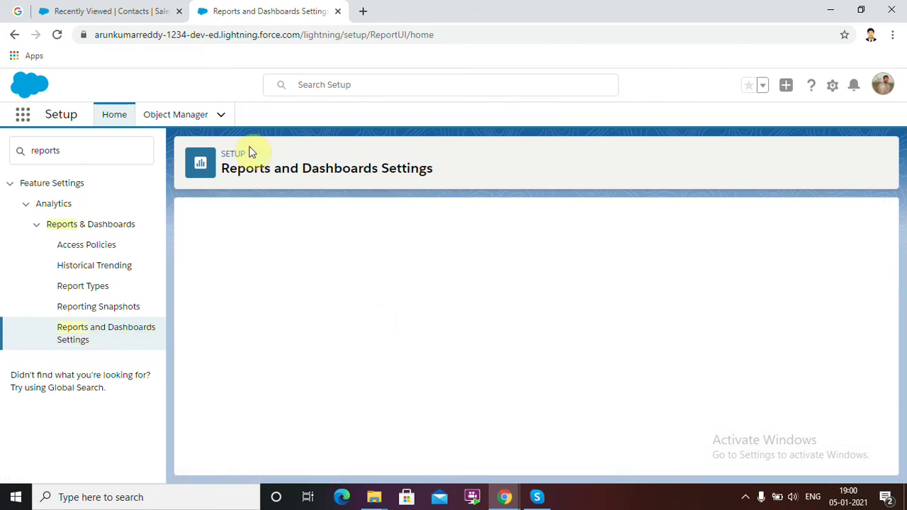
- Create a new report in the sunbeam app using the Accounts report type
click(139, 8)
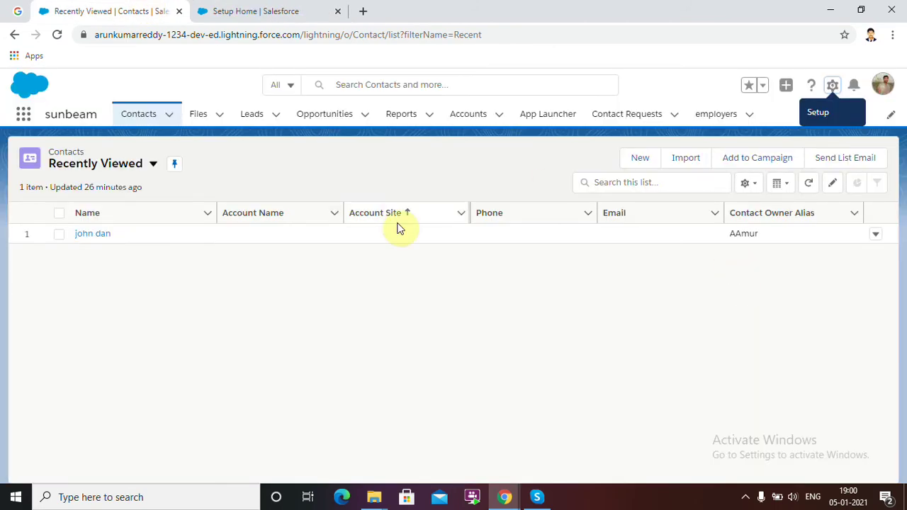
click(397, 116)
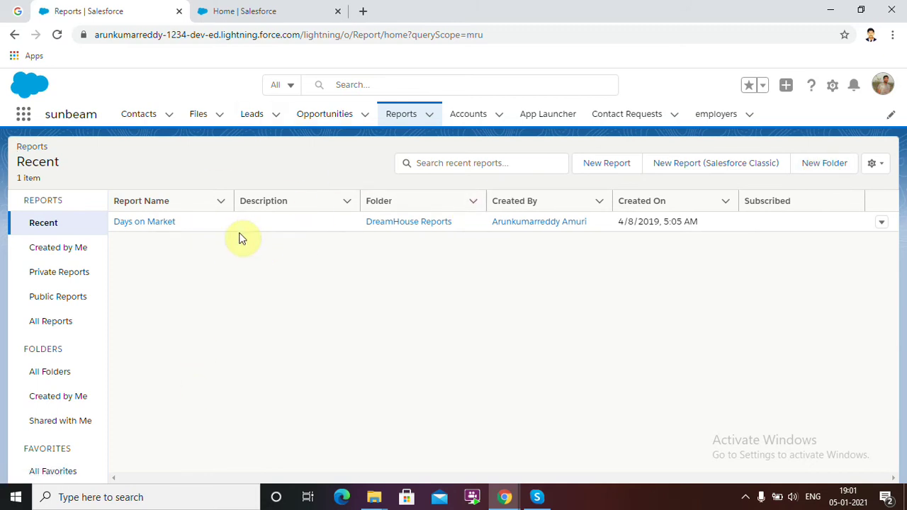
click(607, 163)
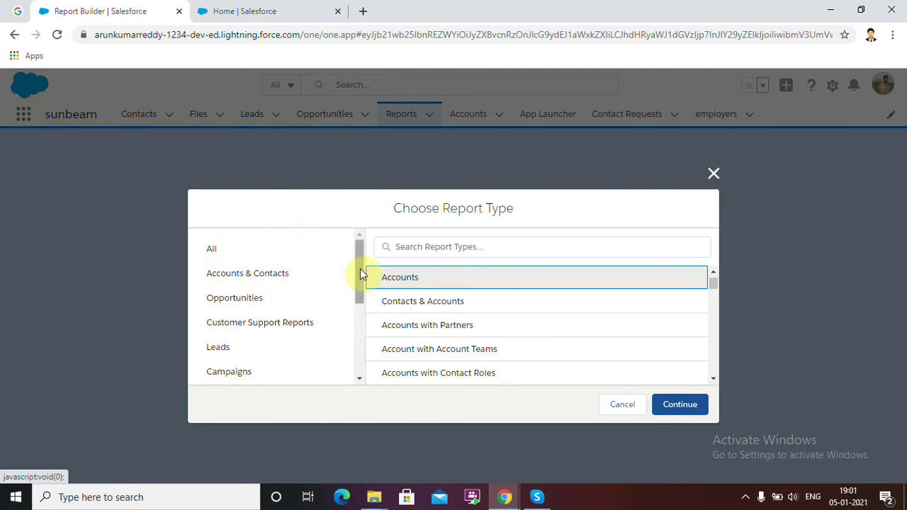
mouse_move(360, 269)
mouse_down()
mouse_move(352, 364)
mouse_move(360, 251)
mouse_up()
click(684, 404)
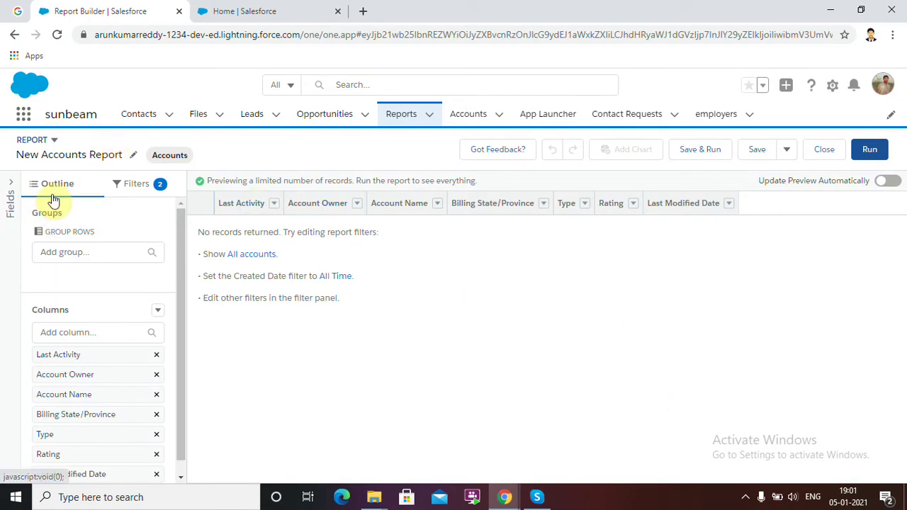
- Set the report's Show Me filter to All accounts and apply it
click(147, 185)
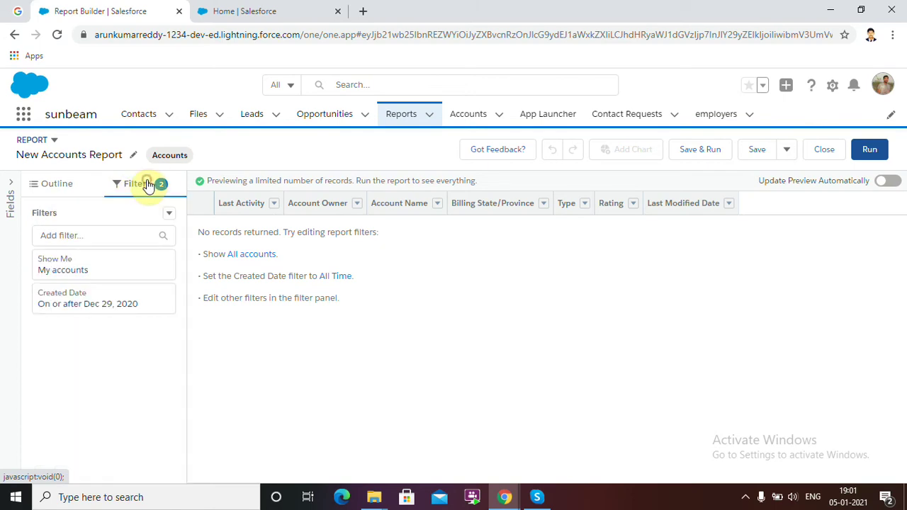
click(120, 262)
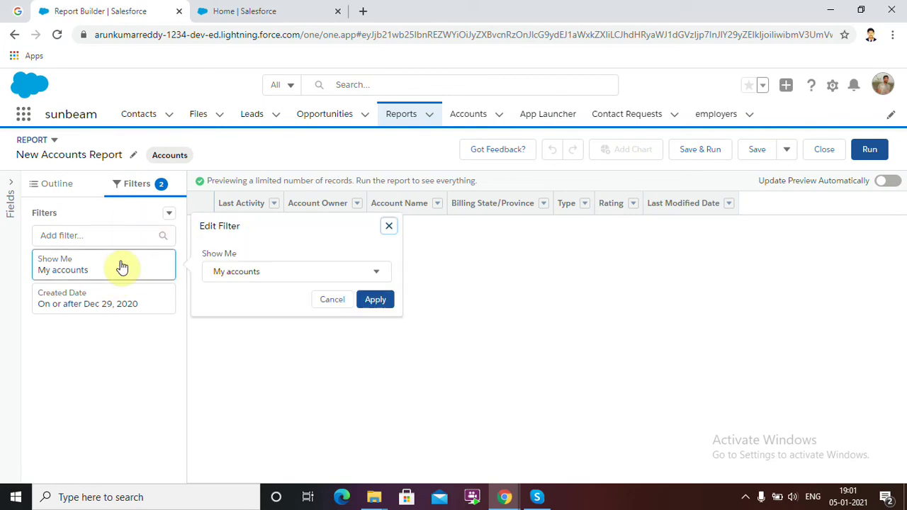
click(294, 278)
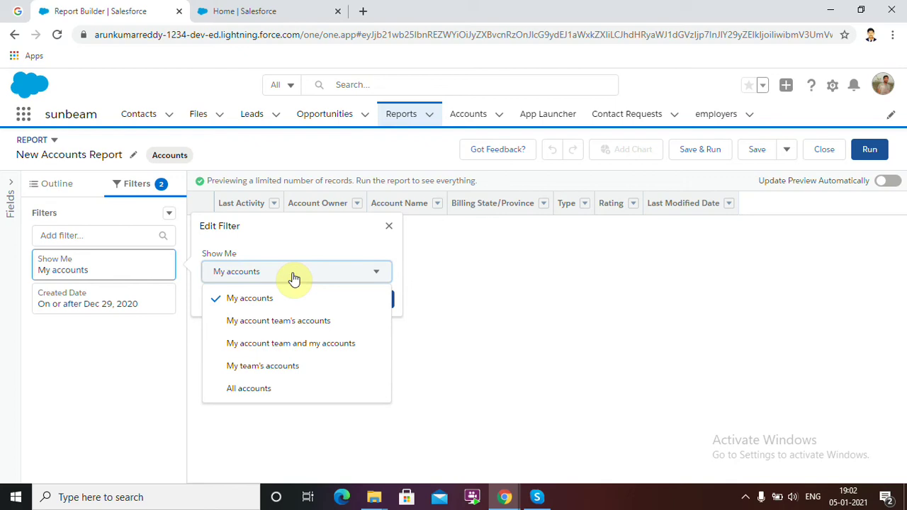
click(268, 388)
click(376, 300)
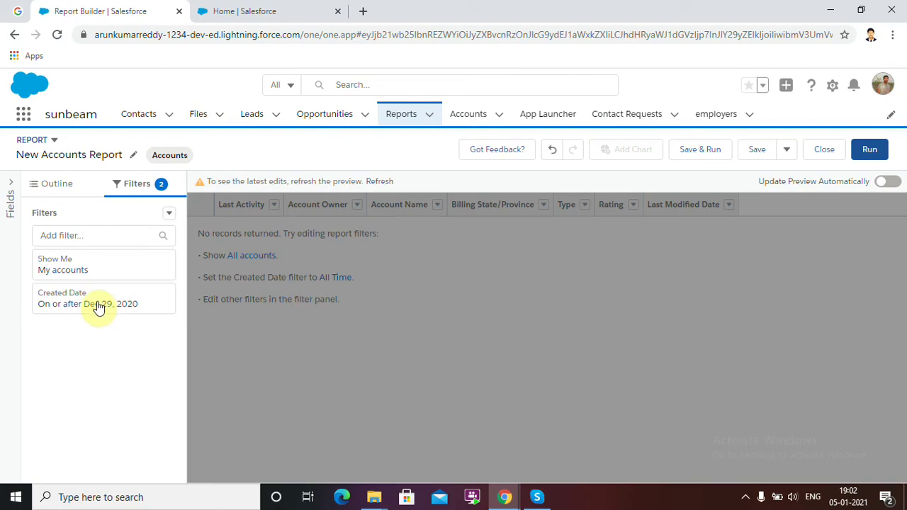
- Set the Created Date filter's range to All Time, keeping Created Date as the date field, and apply it
click(99, 304)
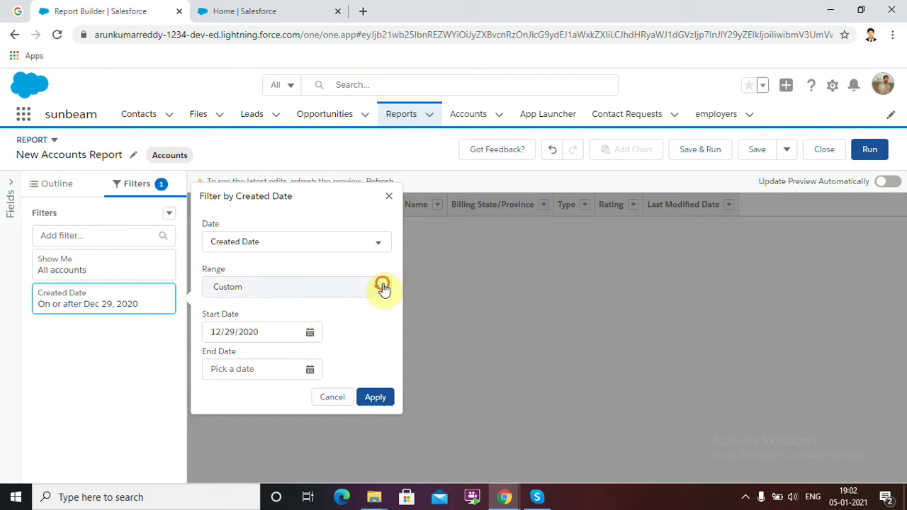
click(382, 288)
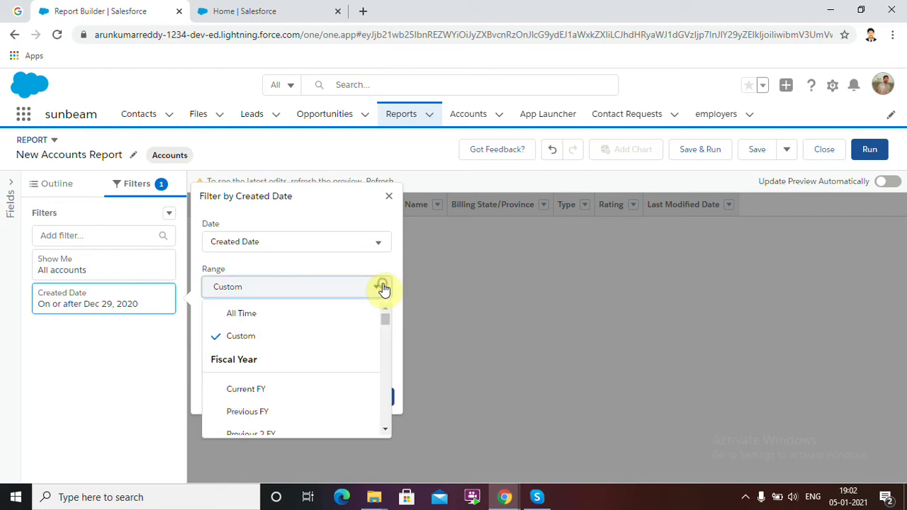
click(317, 310)
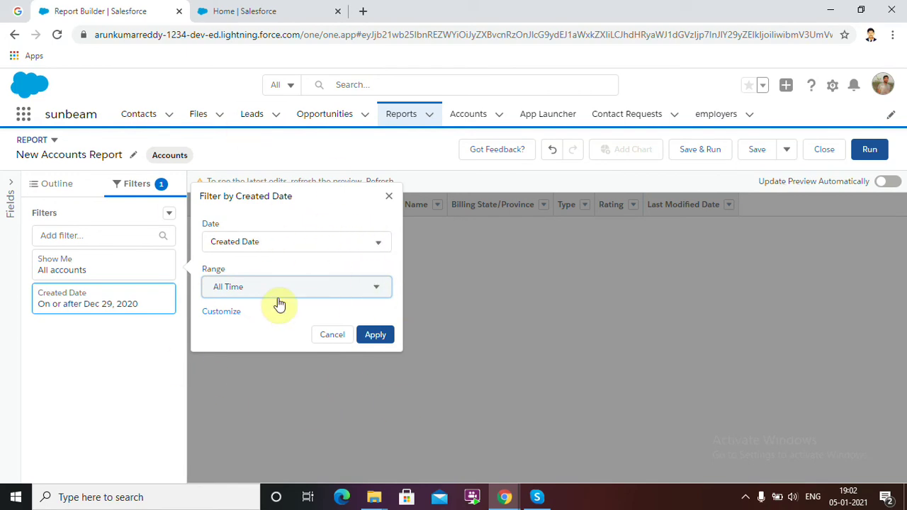
click(375, 243)
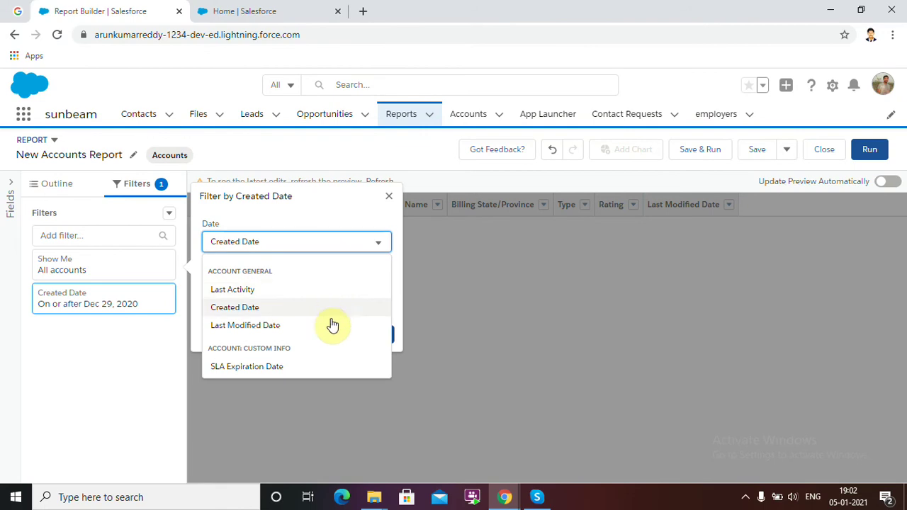
click(380, 213)
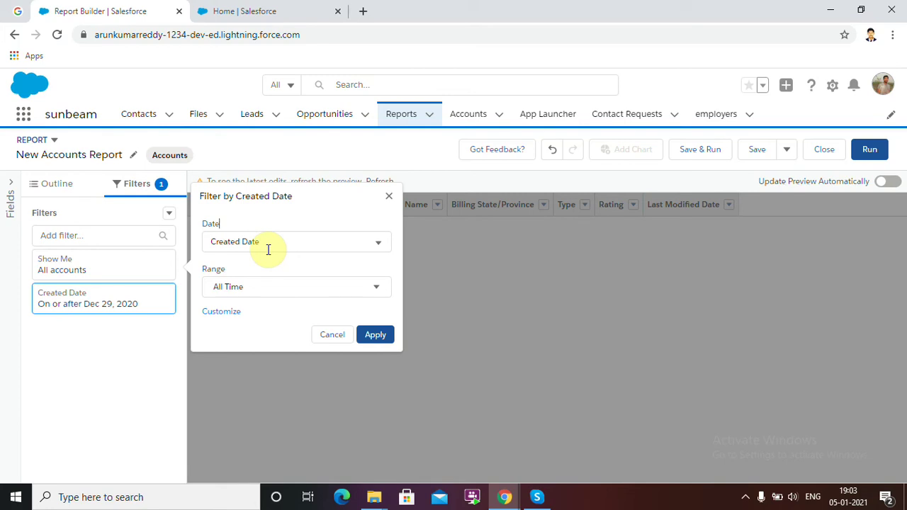
click(364, 238)
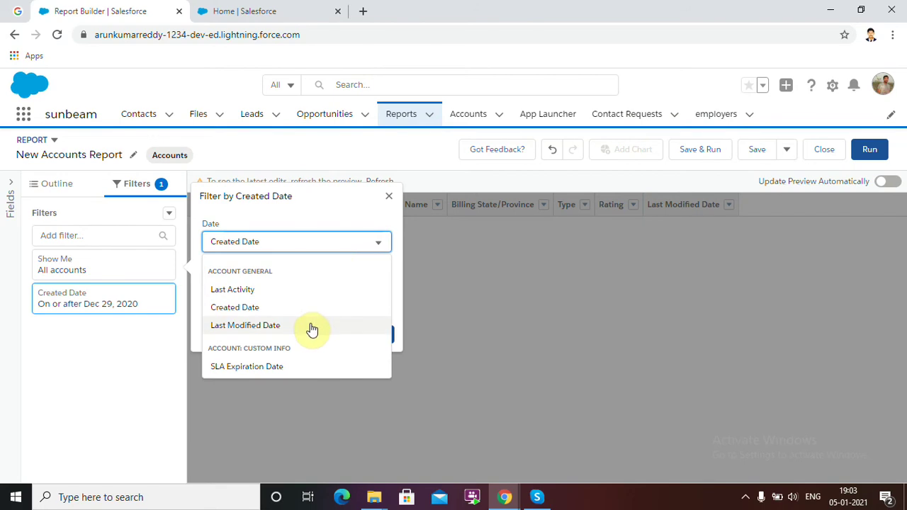
click(361, 224)
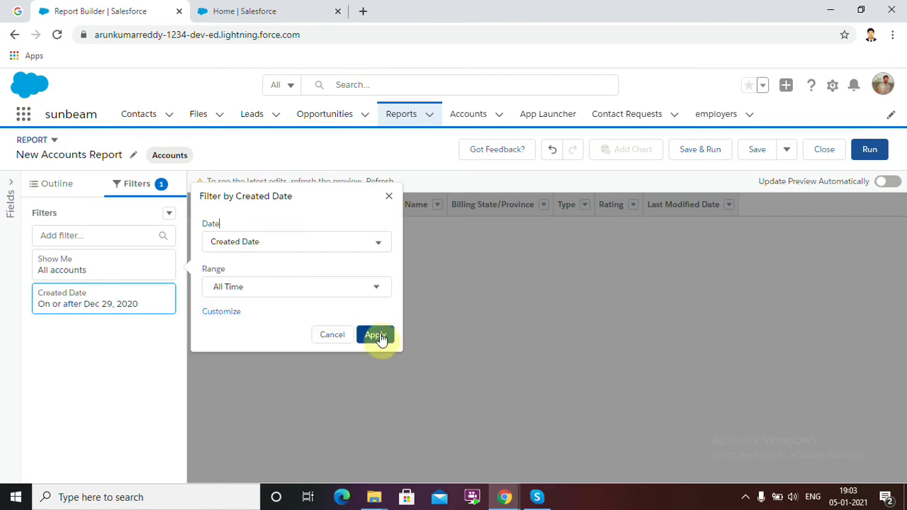
click(379, 336)
- Add the account Phone field as a column in the report outline
click(47, 185)
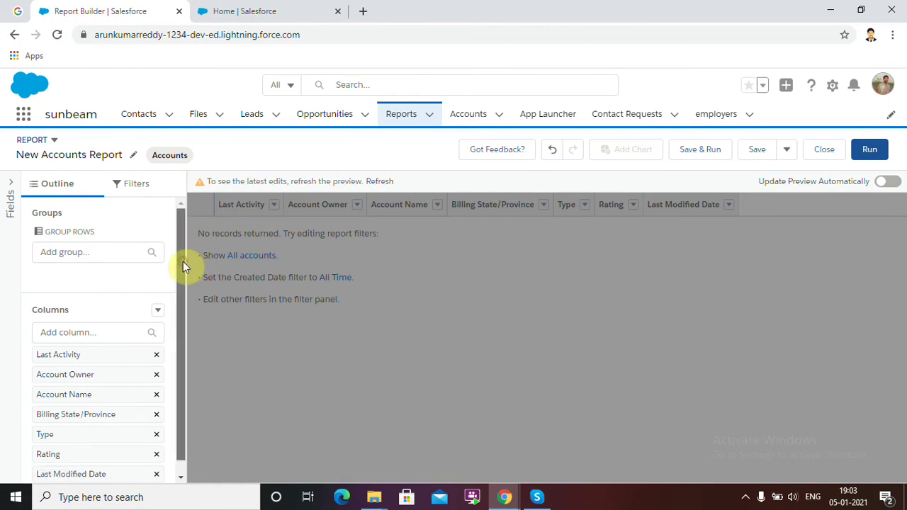
scroll(183, 270, down, 1)
drag(185, 276, 195, 354)
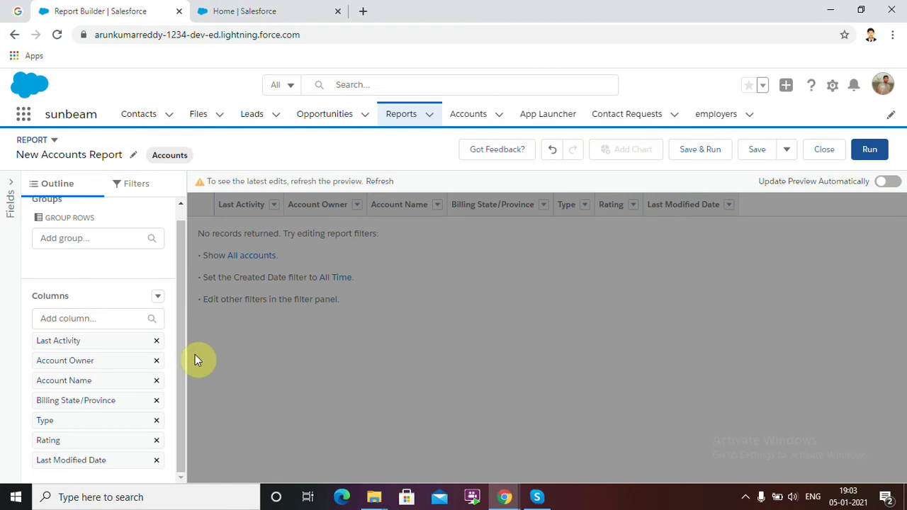
click(116, 318)
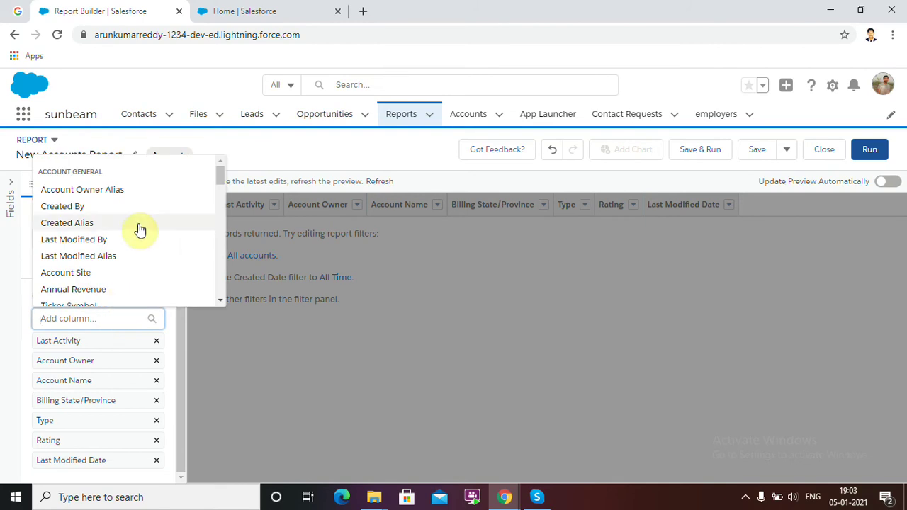
drag(220, 180, 214, 272)
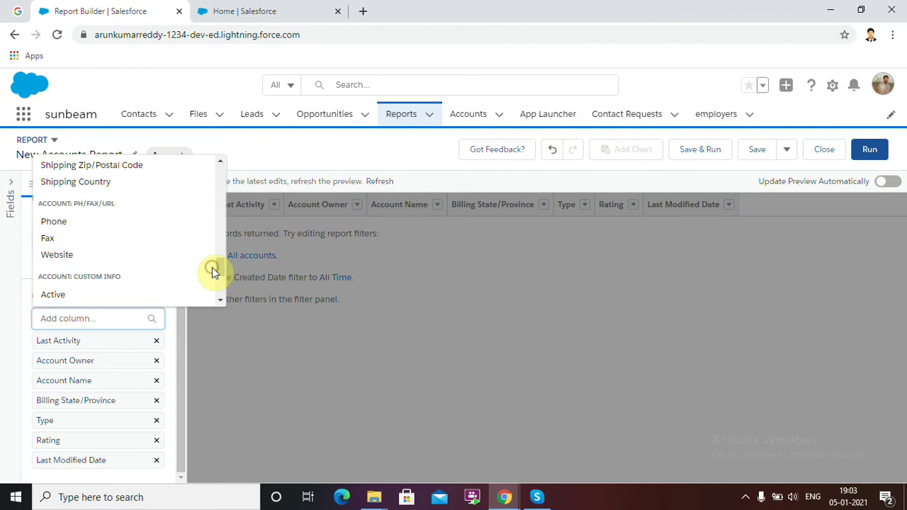
click(101, 223)
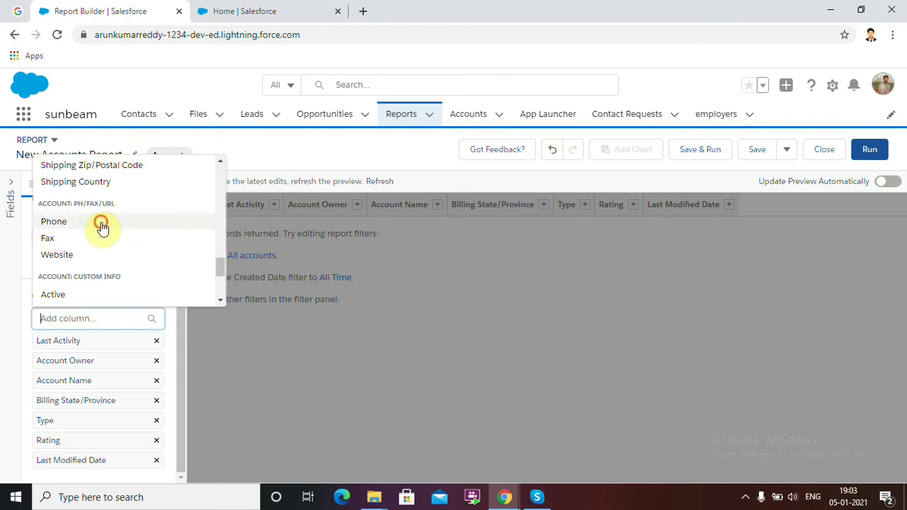
click(101, 223)
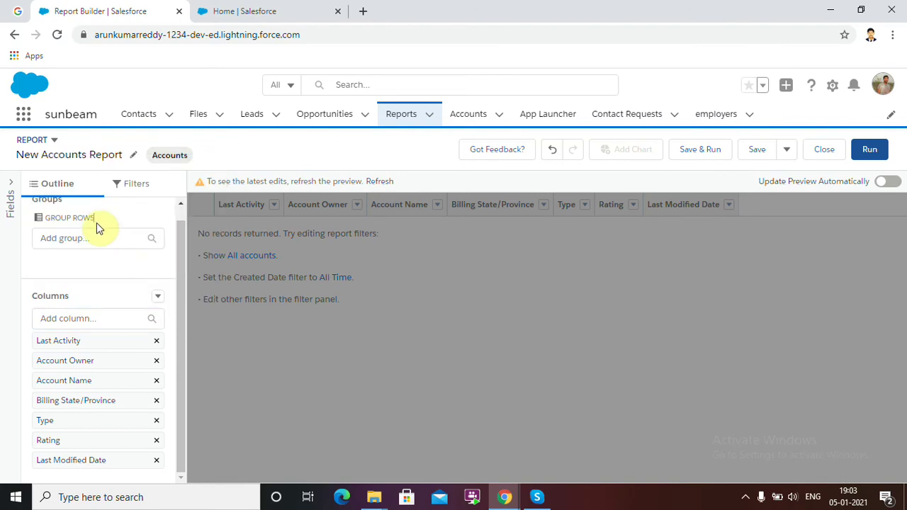
- Add the Ownership field as another report column and review the column list
click(128, 313)
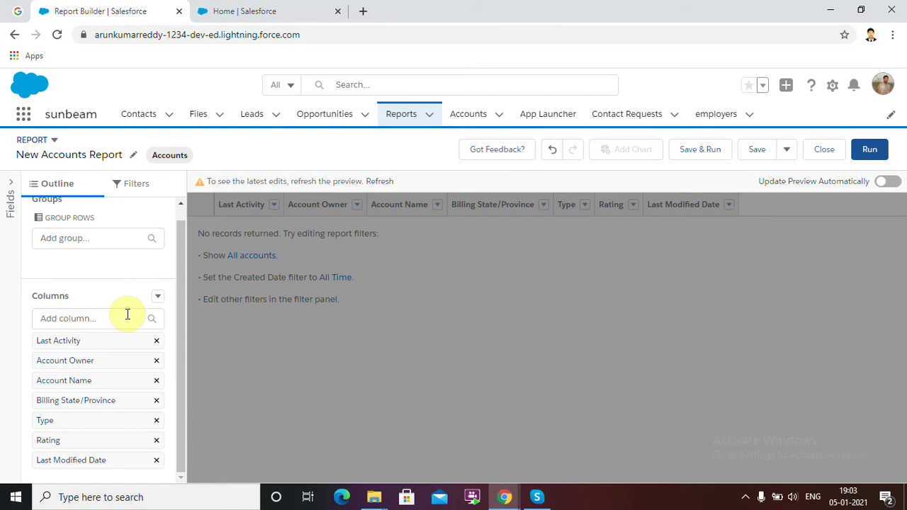
drag(219, 177, 217, 206)
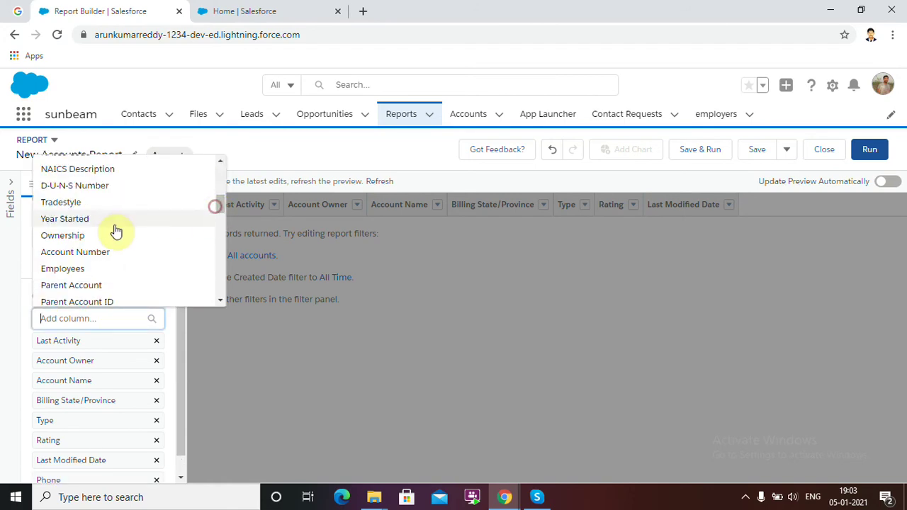
click(100, 234)
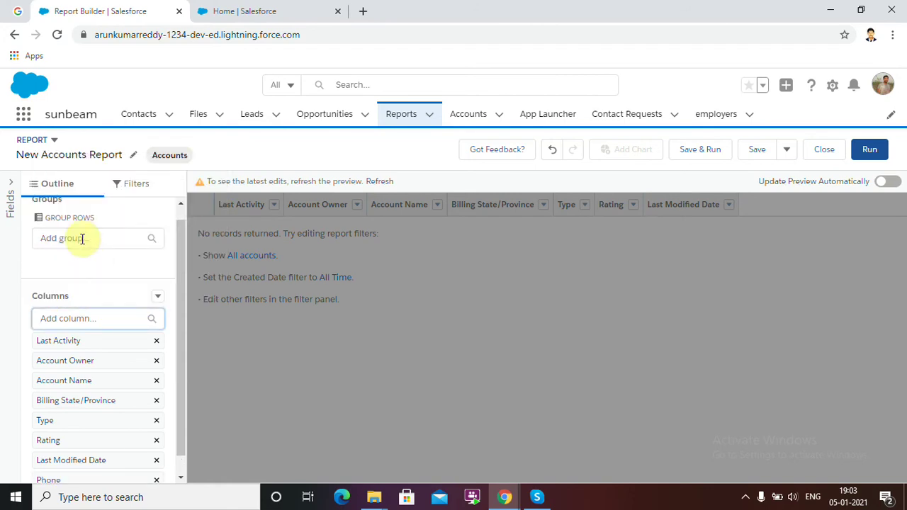
scroll(186, 356, down, 1)
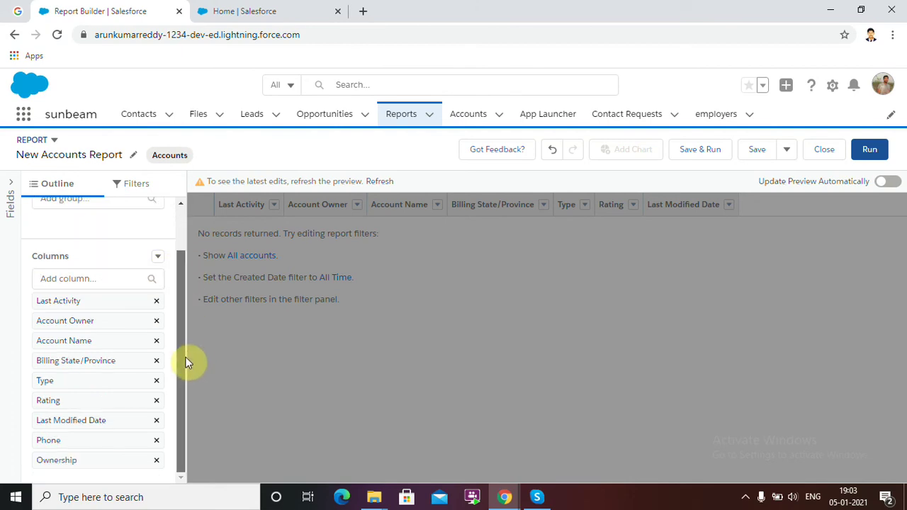
scroll(183, 326, up, 1)
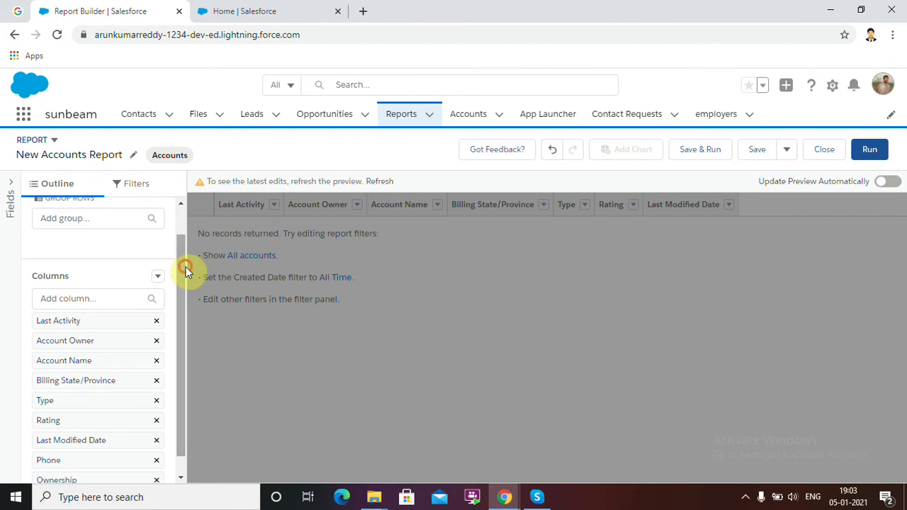
- Run the new Accounts report and look through the returned account rows
drag(184, 270, 185, 240)
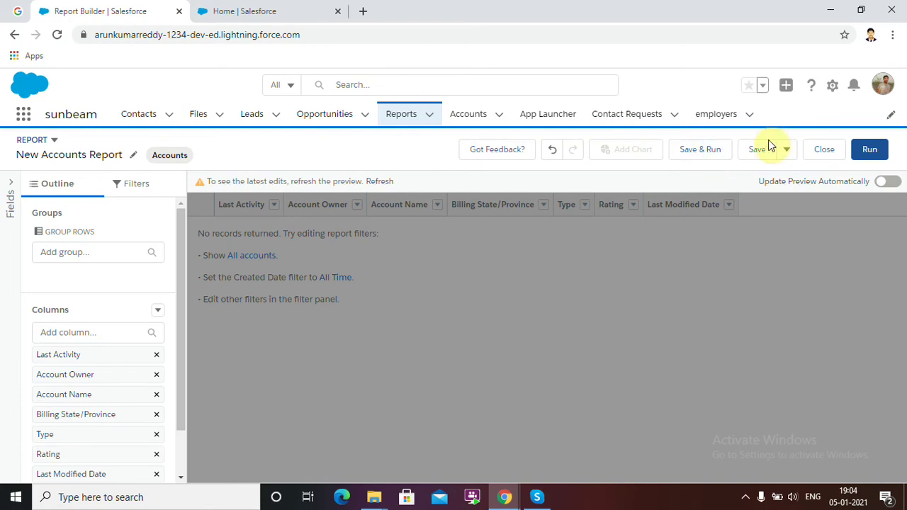
click(785, 153)
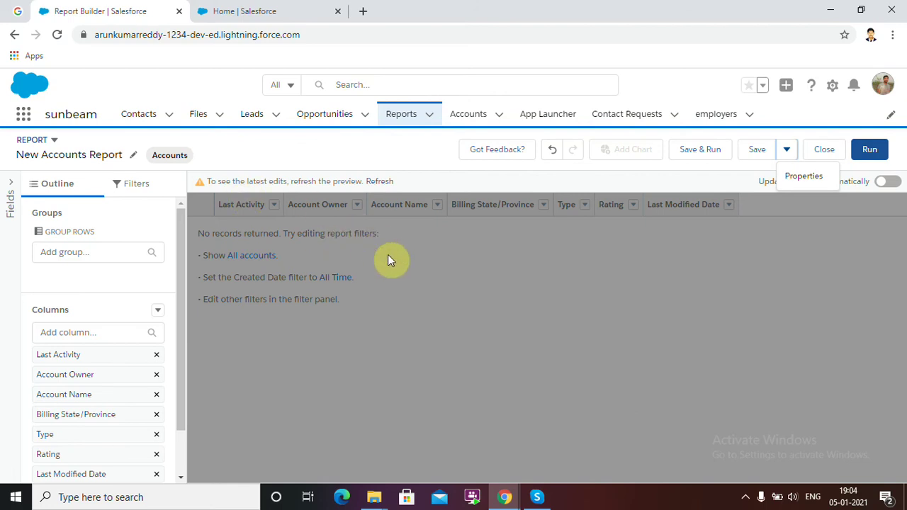
click(869, 149)
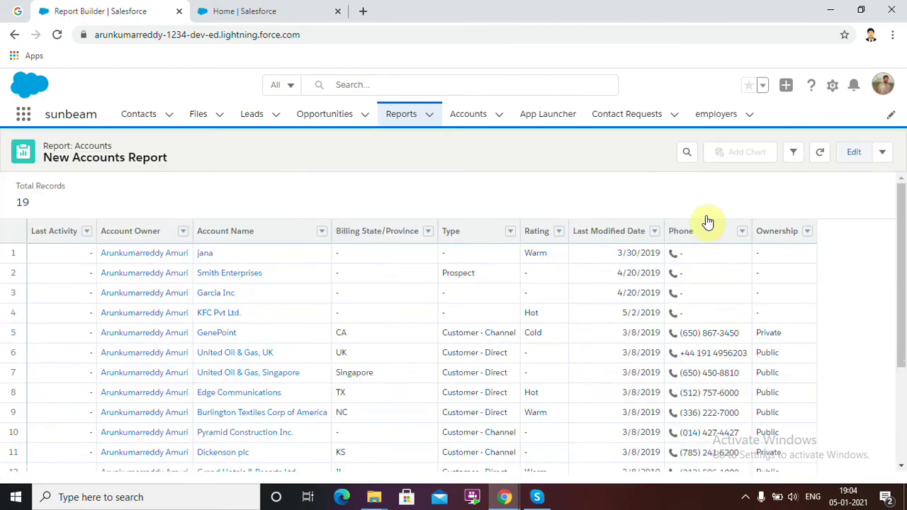
drag(902, 218, 898, 114)
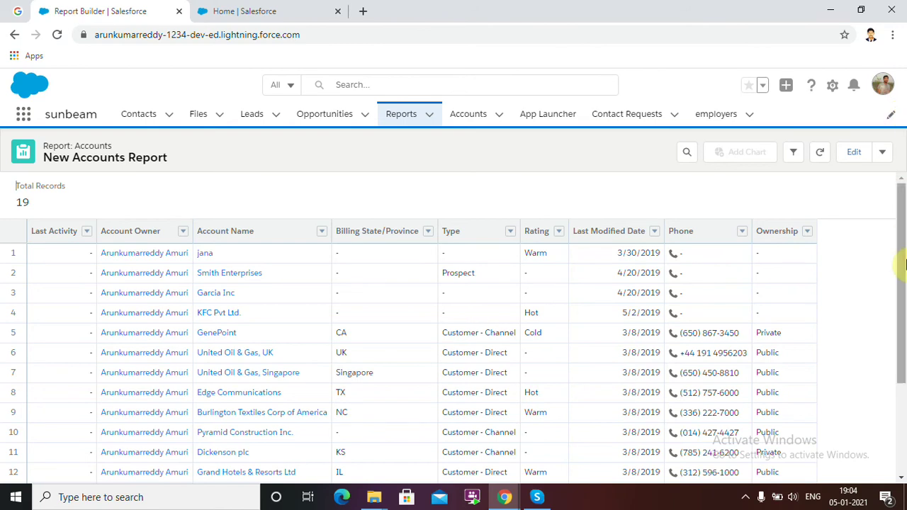
drag(904, 246, 900, 205)
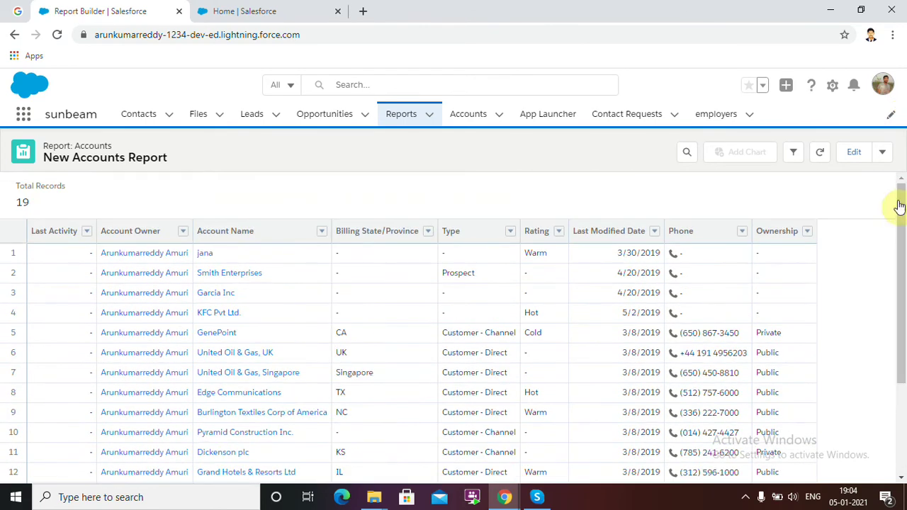
- Return to editing the report, group its rows by Account Owner in ascending order, and run it
click(883, 153)
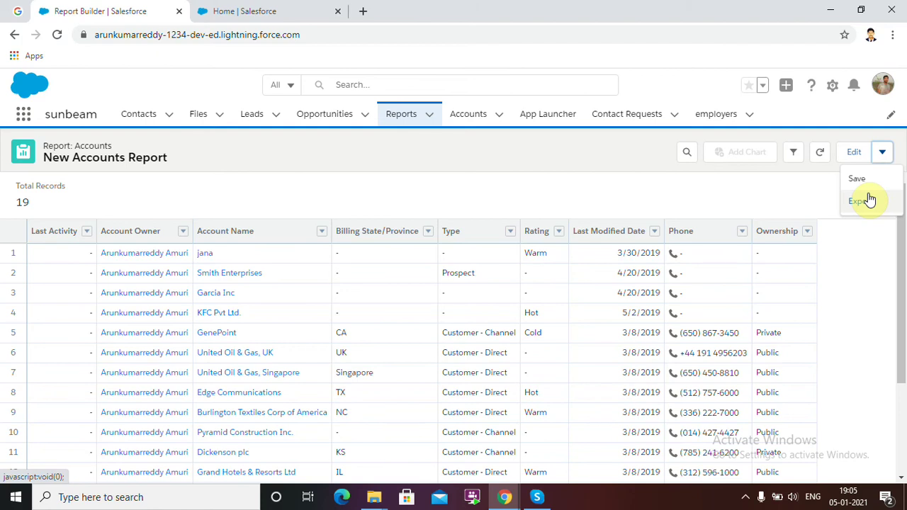
click(854, 154)
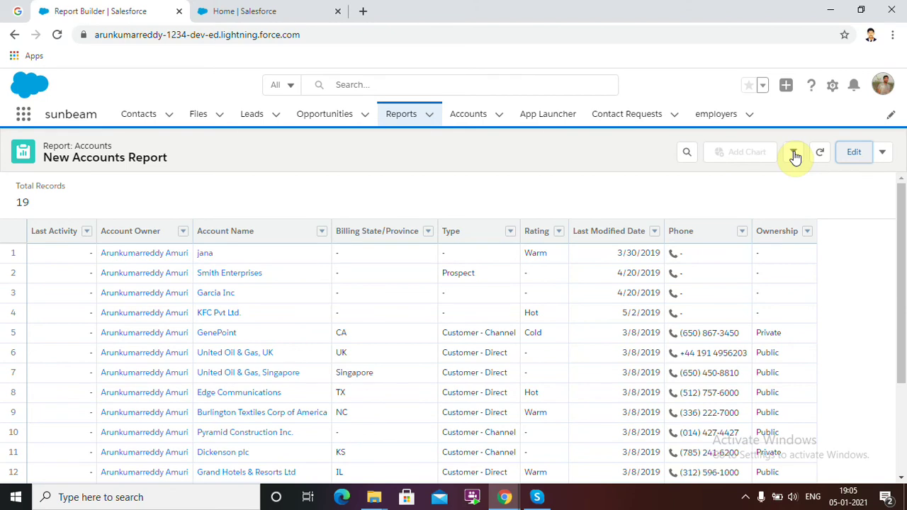
click(853, 151)
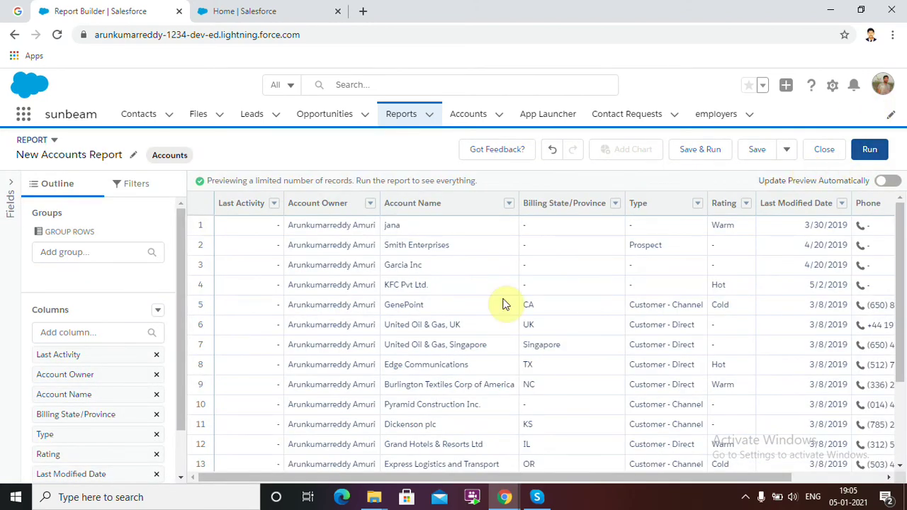
click(369, 204)
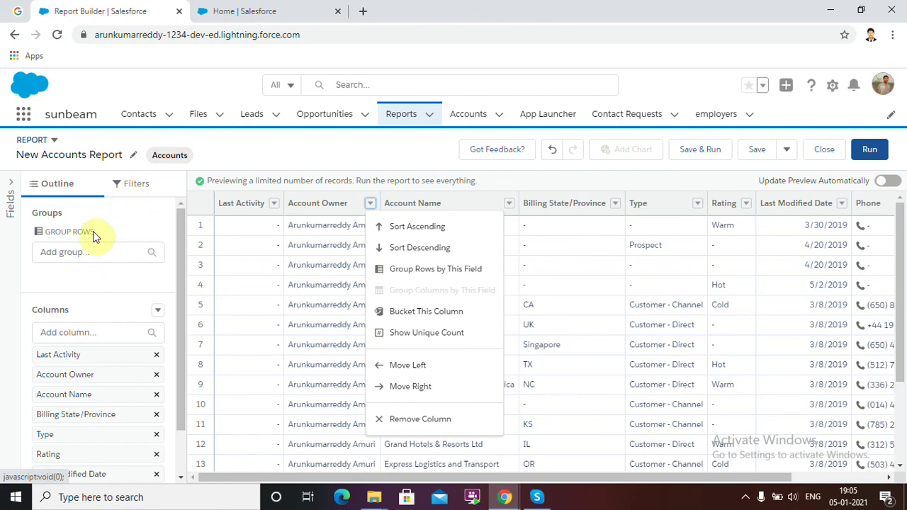
click(116, 257)
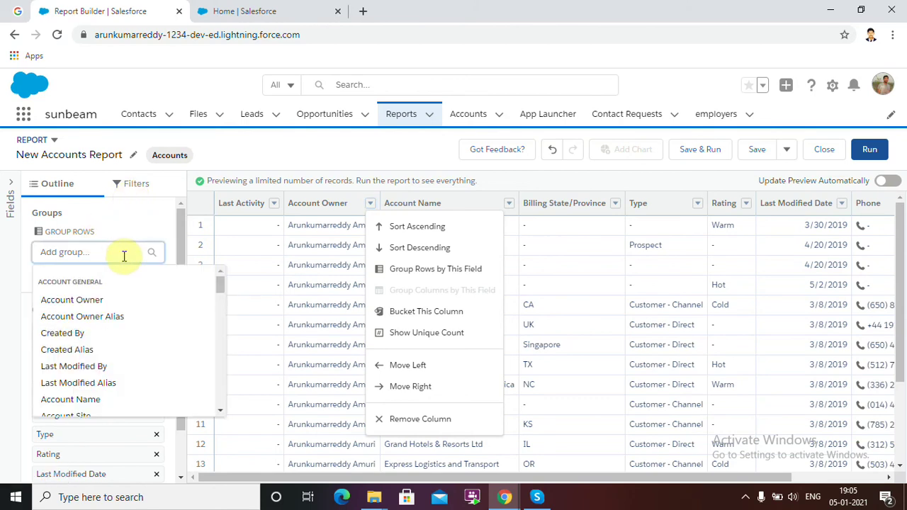
click(142, 306)
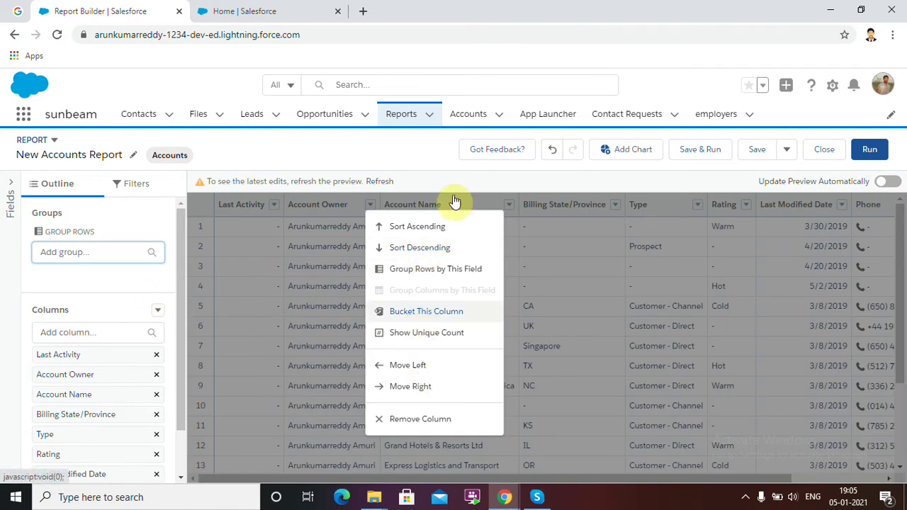
click(435, 226)
click(870, 149)
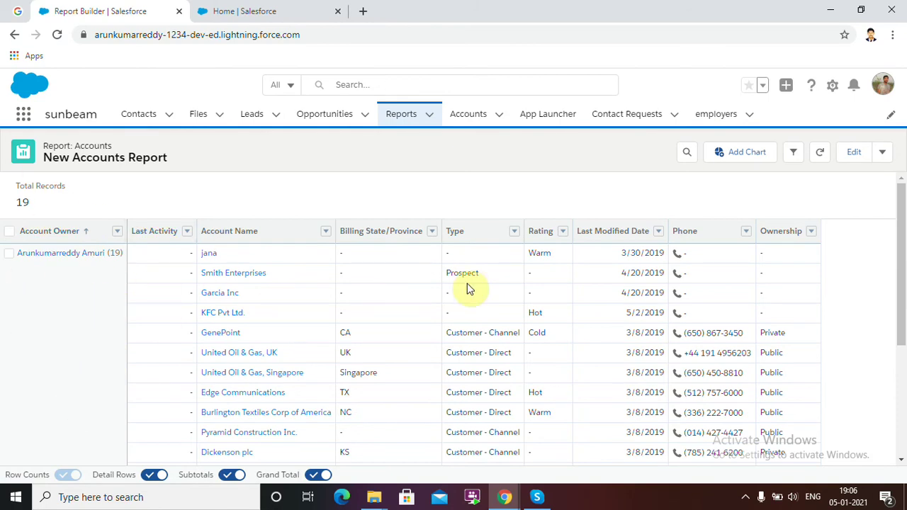
- Remove the Account Owner row grouping from the report and run it again
click(859, 152)
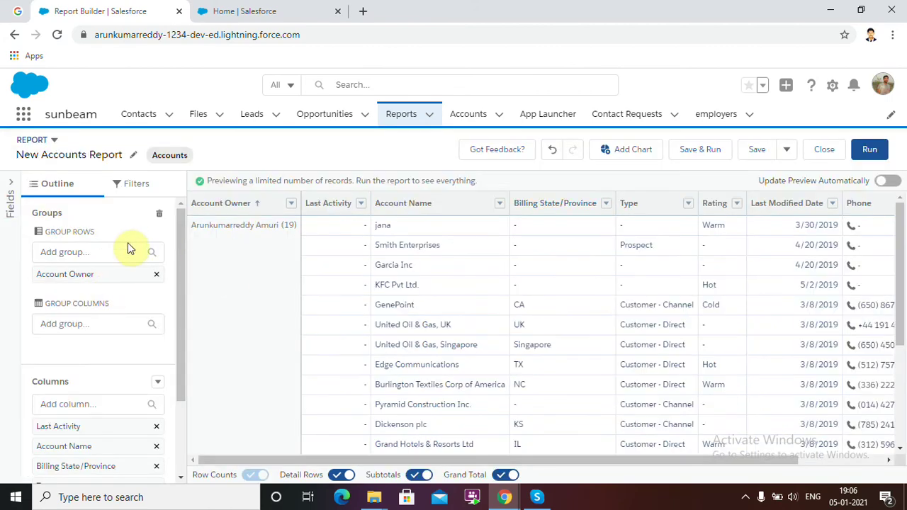
click(157, 276)
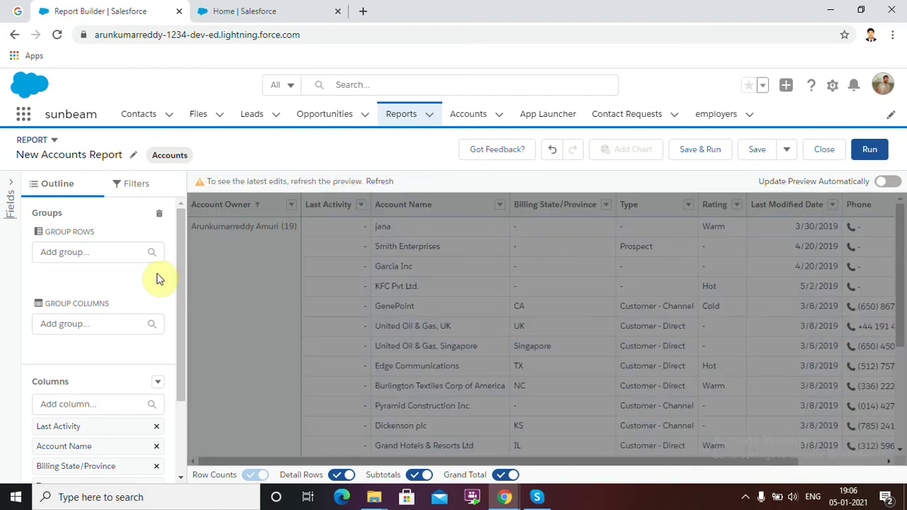
click(869, 149)
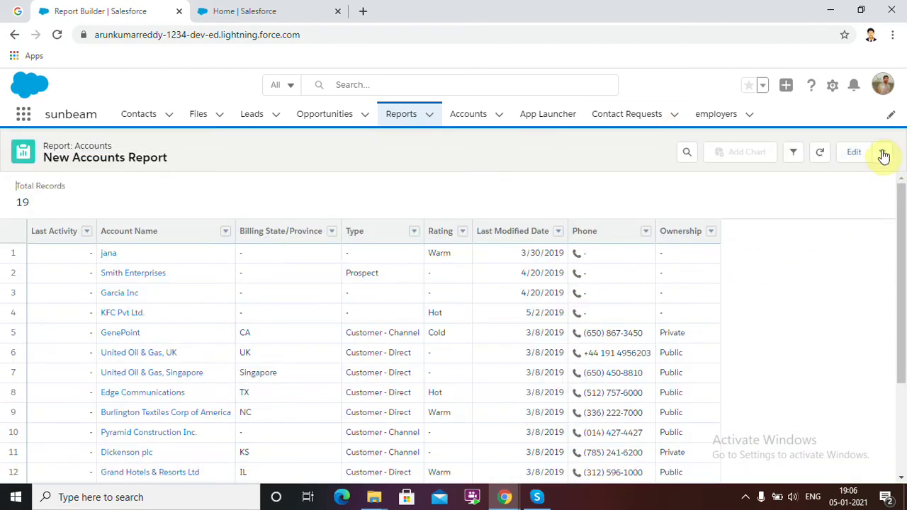
- Export the report as Details Only in Excel Format .xls and open the downloaded file
click(884, 152)
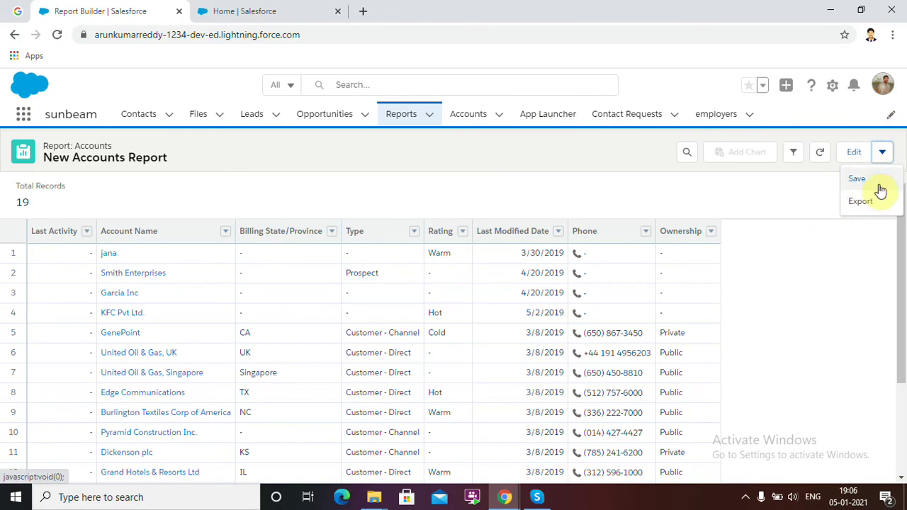
click(875, 200)
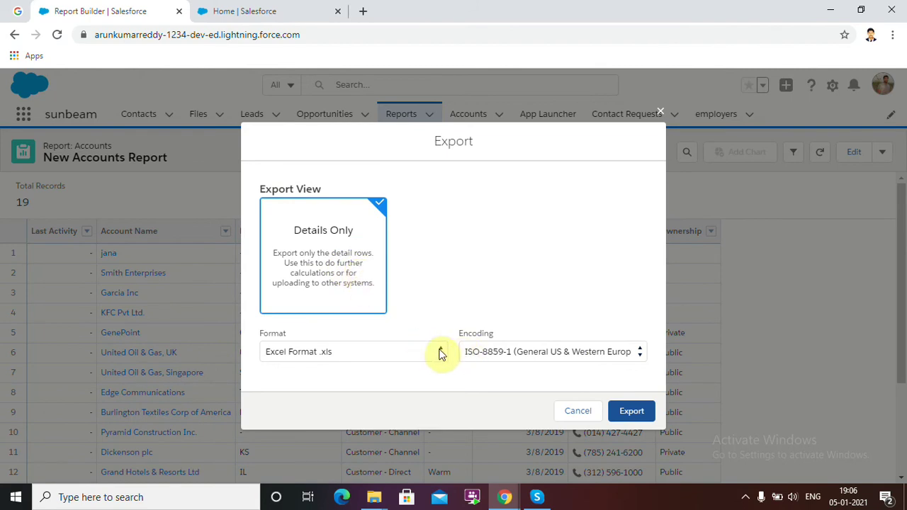
click(440, 354)
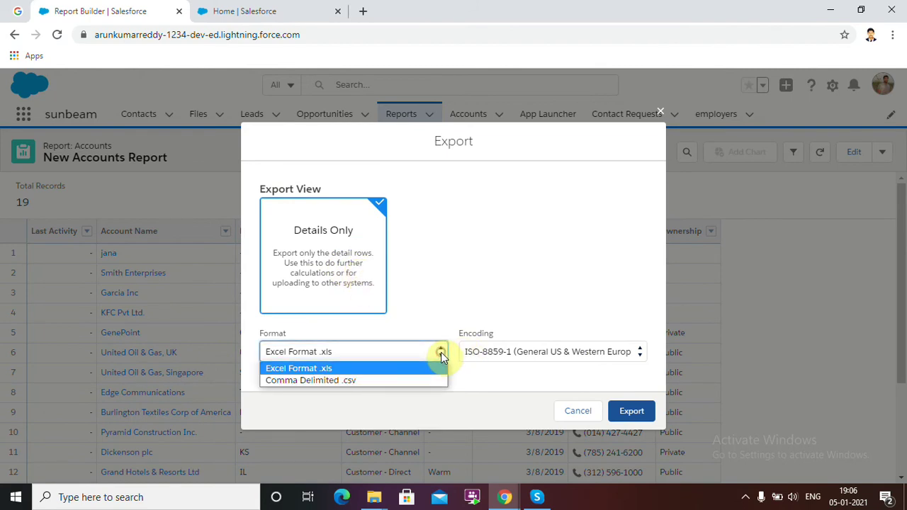
click(420, 382)
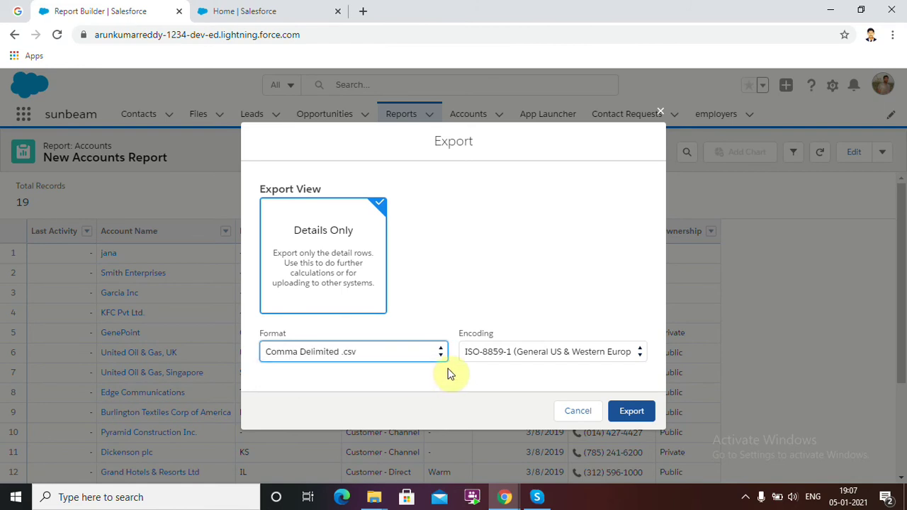
click(440, 351)
click(419, 369)
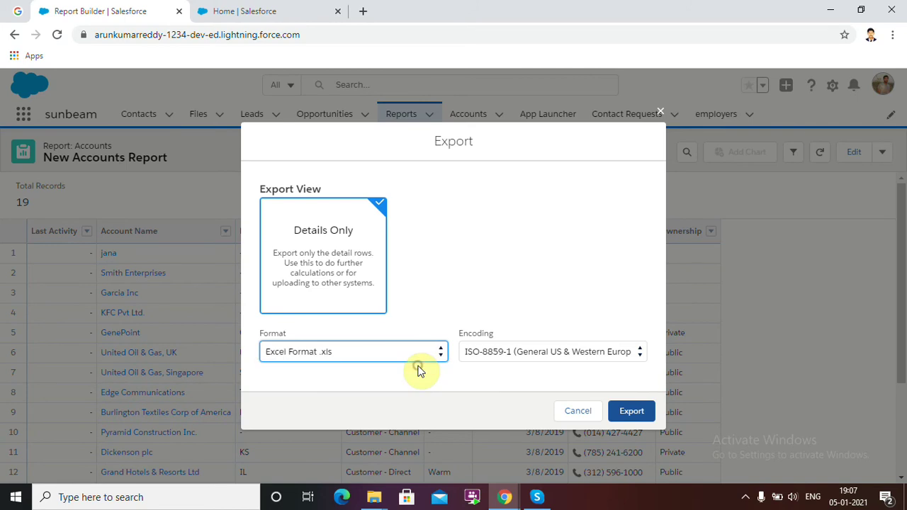
click(440, 353)
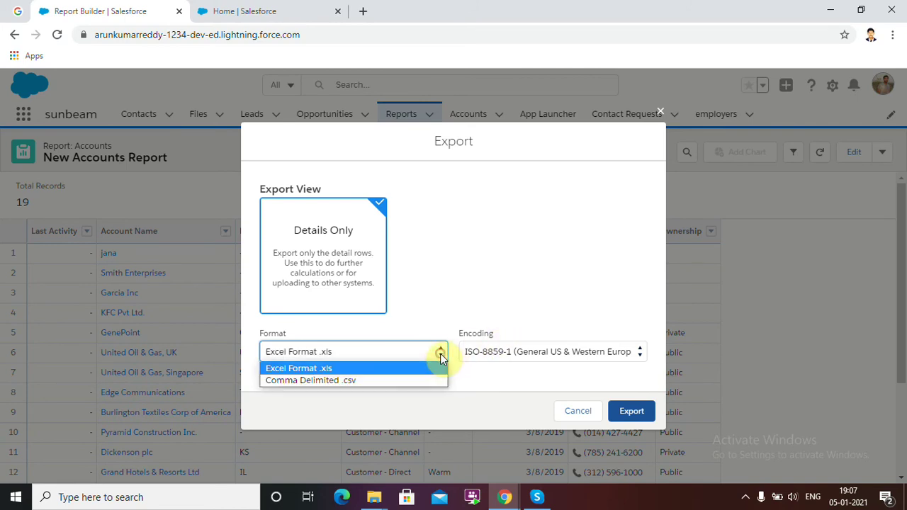
click(431, 368)
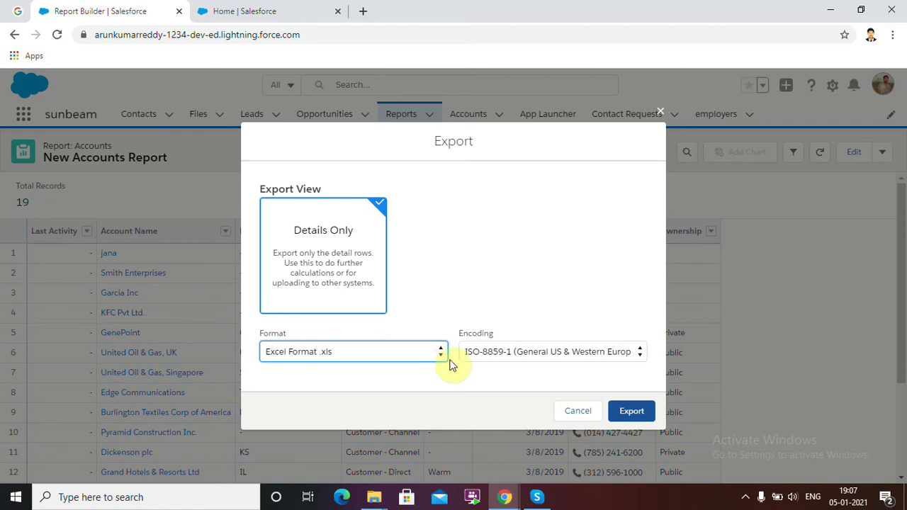
click(440, 353)
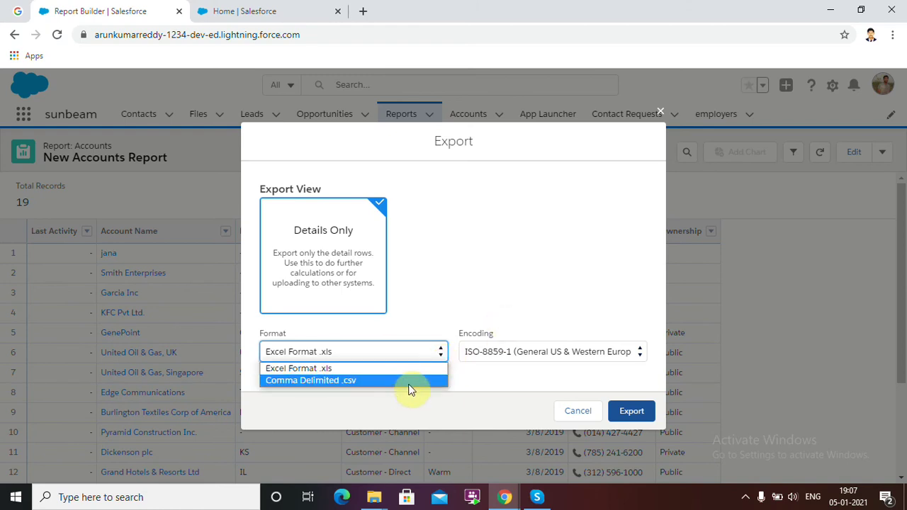
click(425, 368)
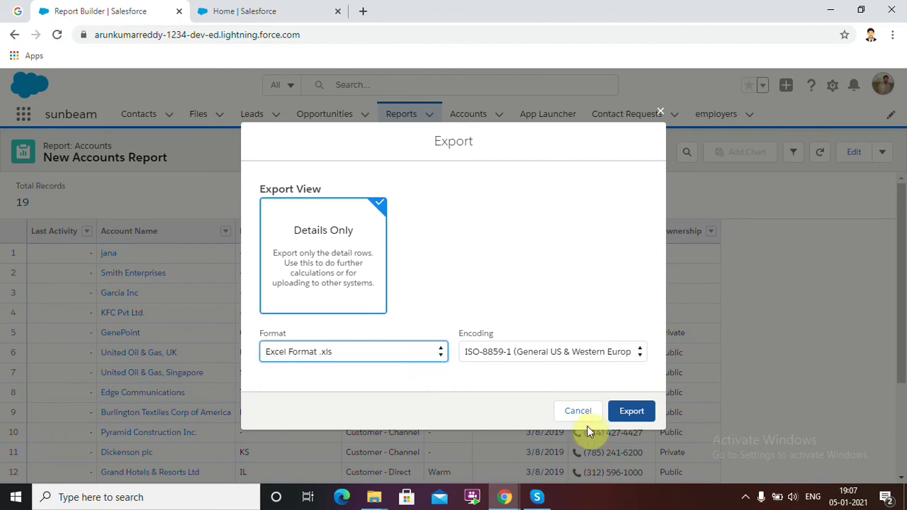
click(630, 412)
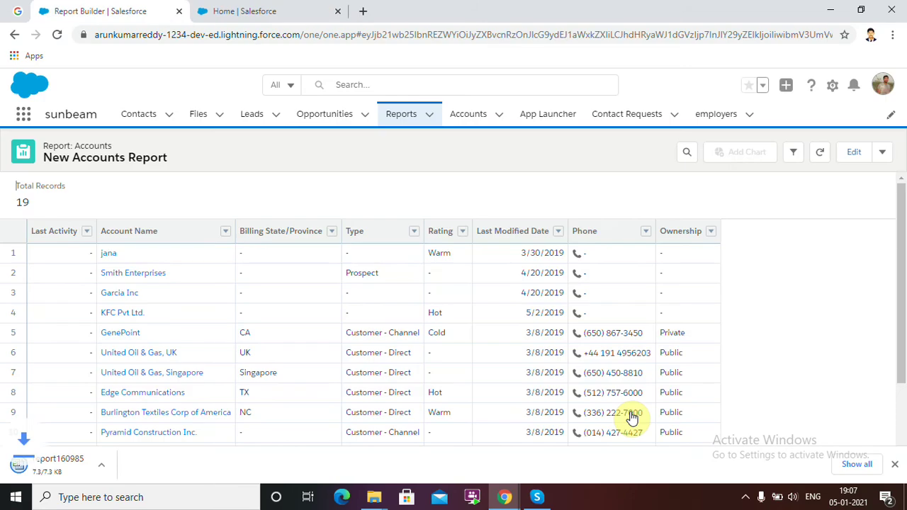
click(134, 468)
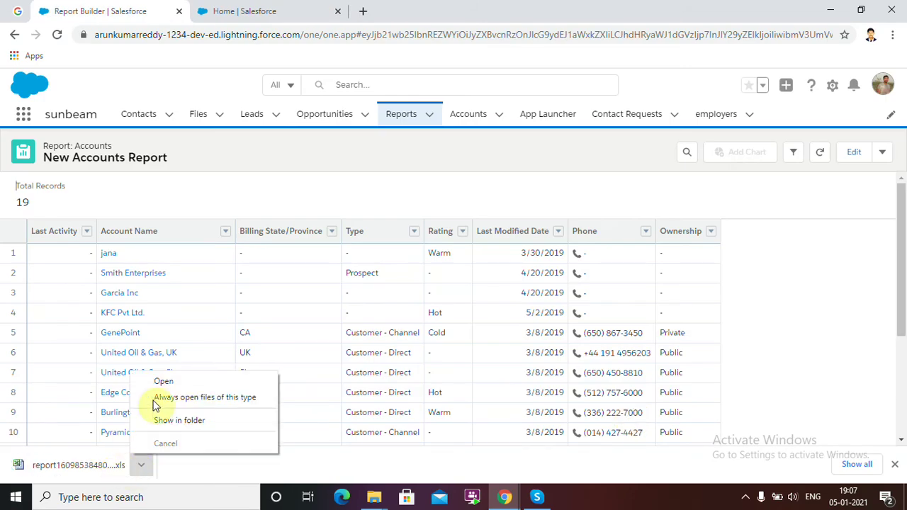
click(161, 381)
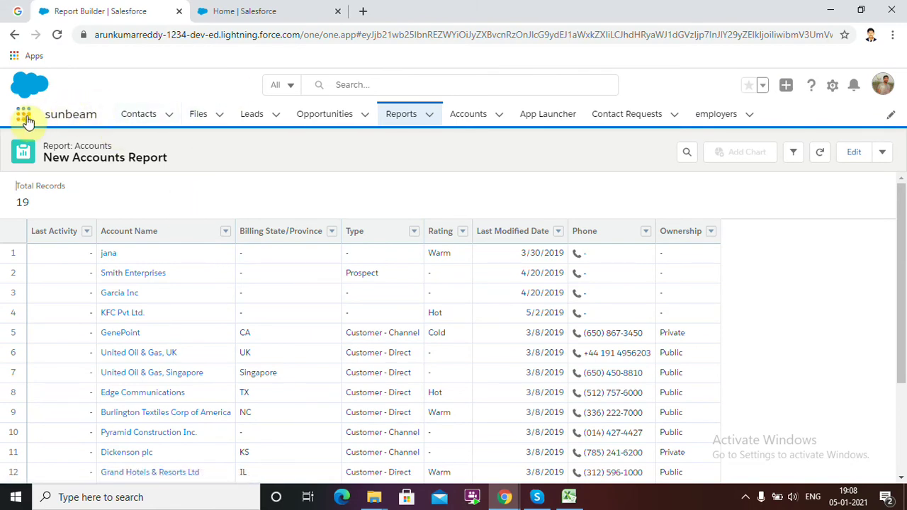
- Search Google for Reports And Dashboards in a new browser tab
click(264, 6)
click(135, 8)
click(263, 6)
click(362, 11)
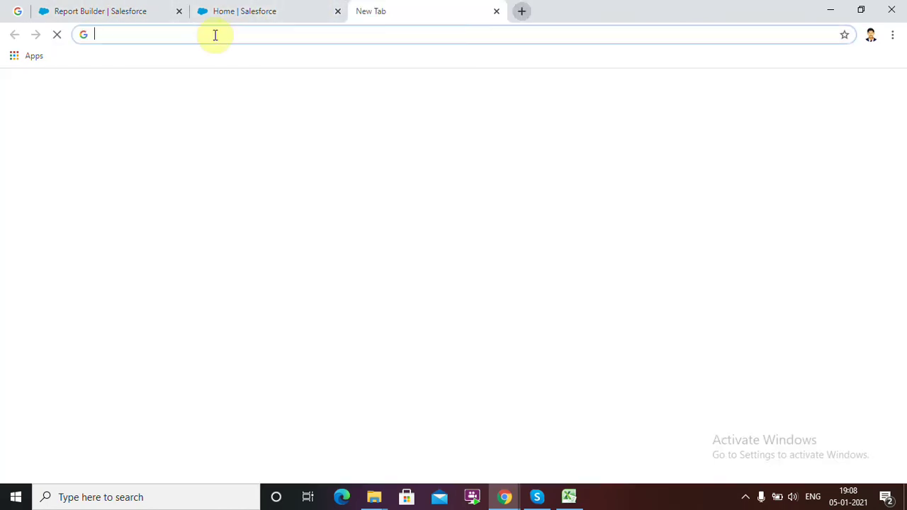
click(212, 35)
text(data)
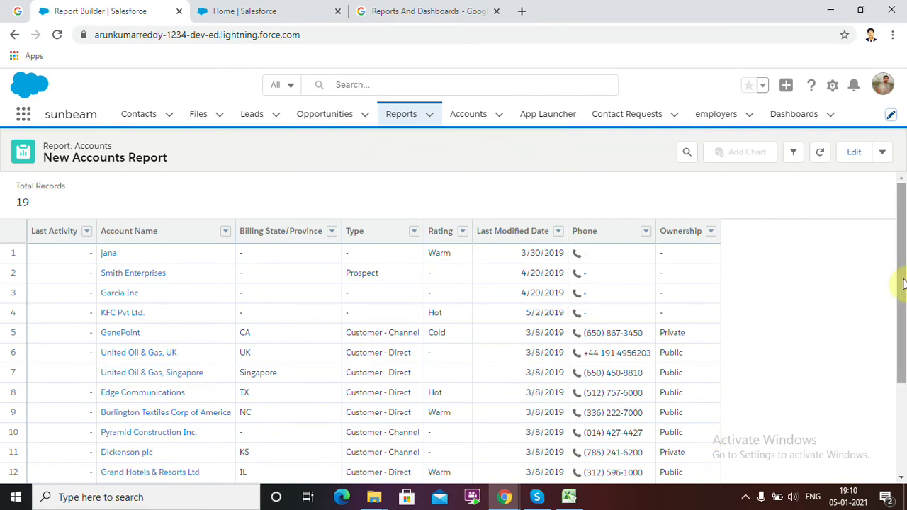
- Start a new Salesforce dashboard and name it account info
click(795, 117)
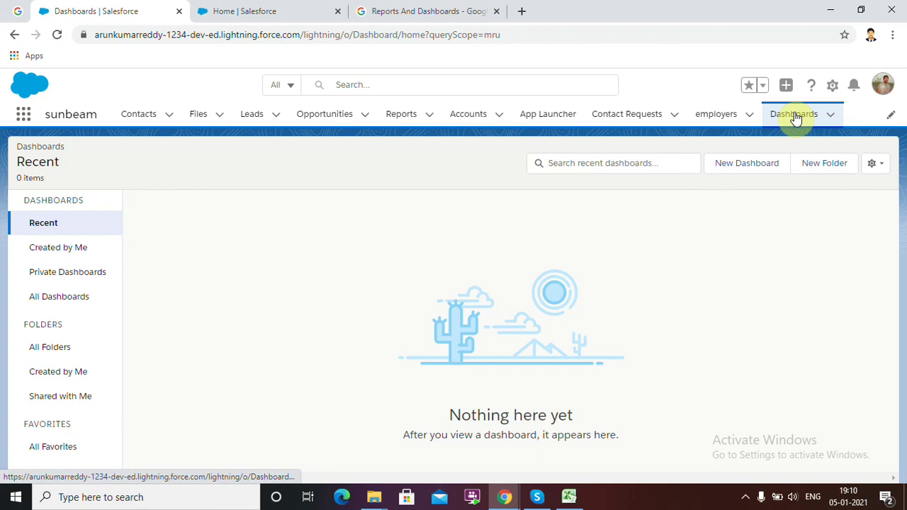
click(770, 167)
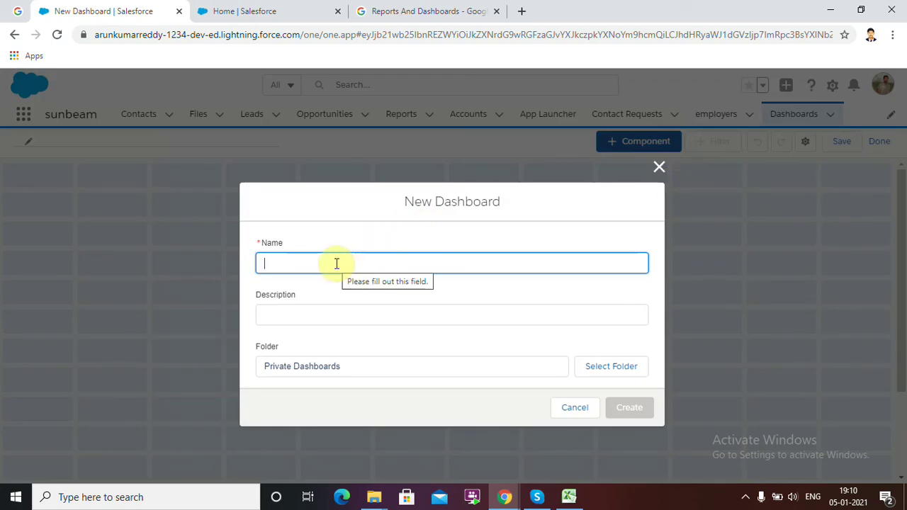
text(accou)
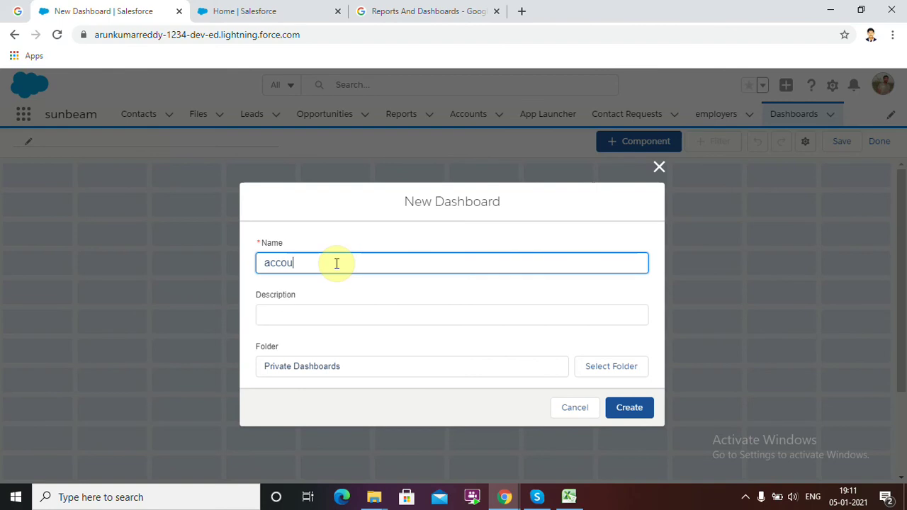
text(nt info)
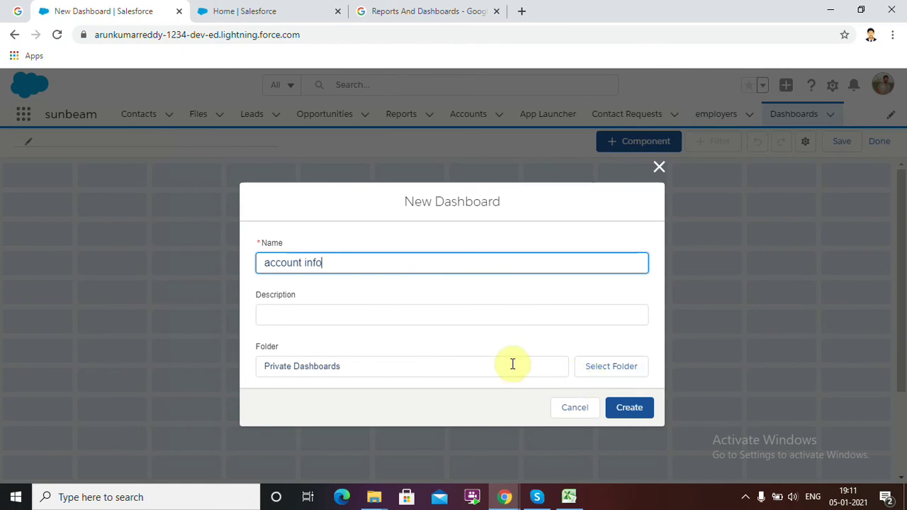
- Store the account info dashboard in the DreamHouse Dashboards folder and create it
click(485, 363)
click(596, 369)
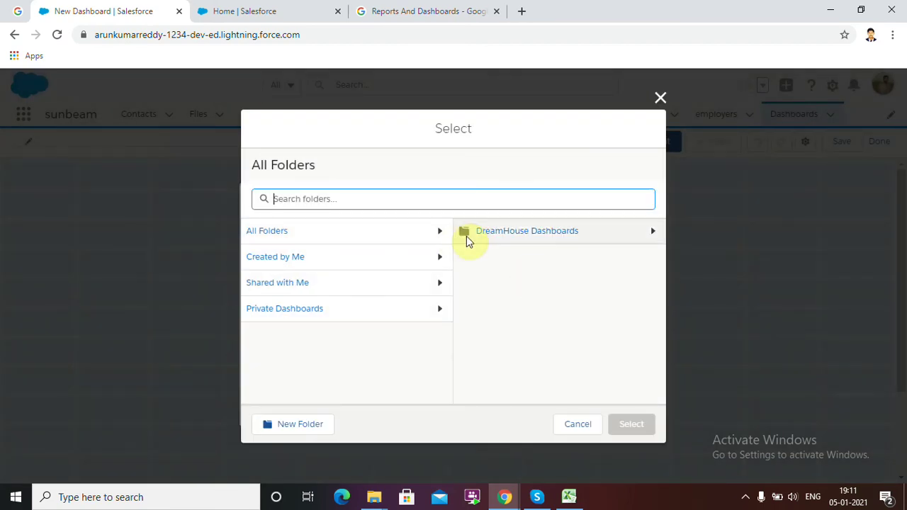
click(514, 237)
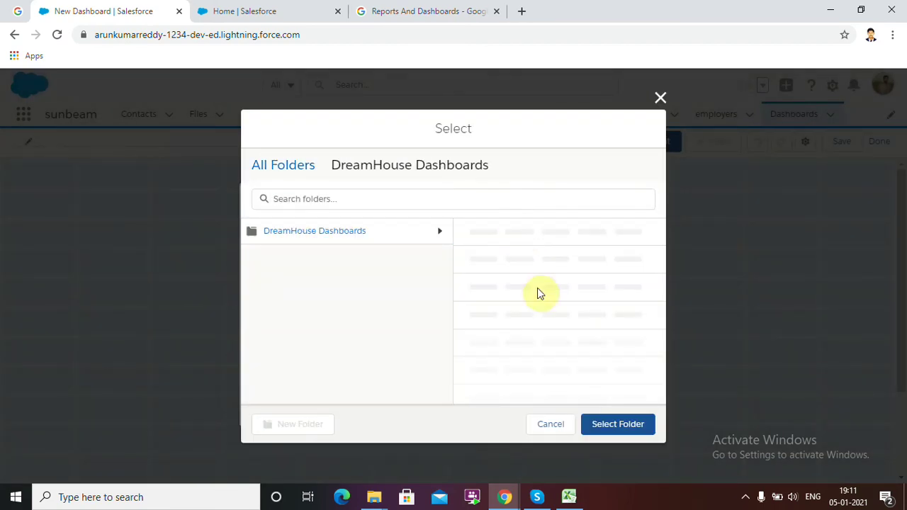
click(609, 423)
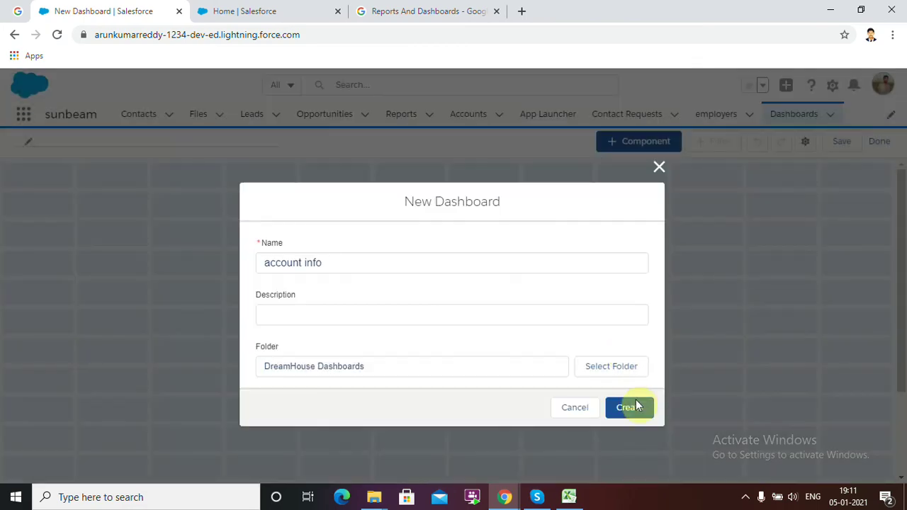
click(638, 402)
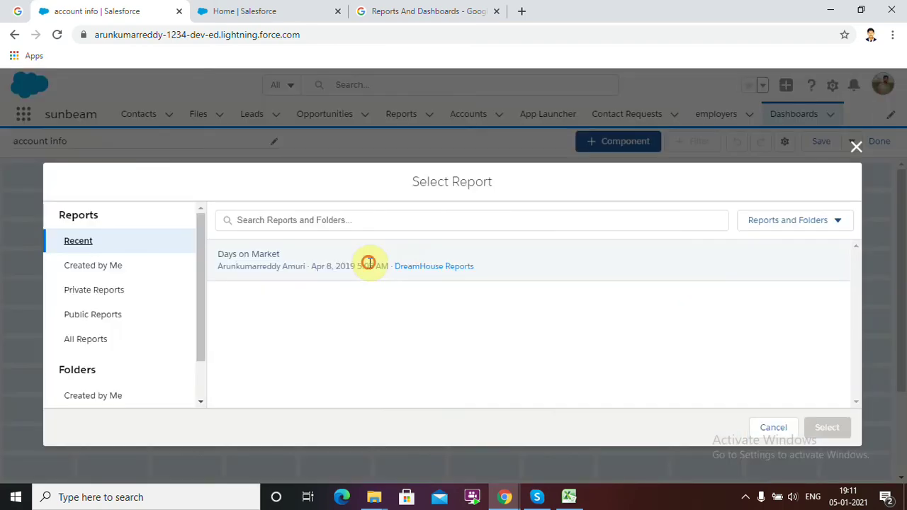
- Add a component based on the Days on Market report to the dashboard, displayed as a vertical bar chart
click(366, 261)
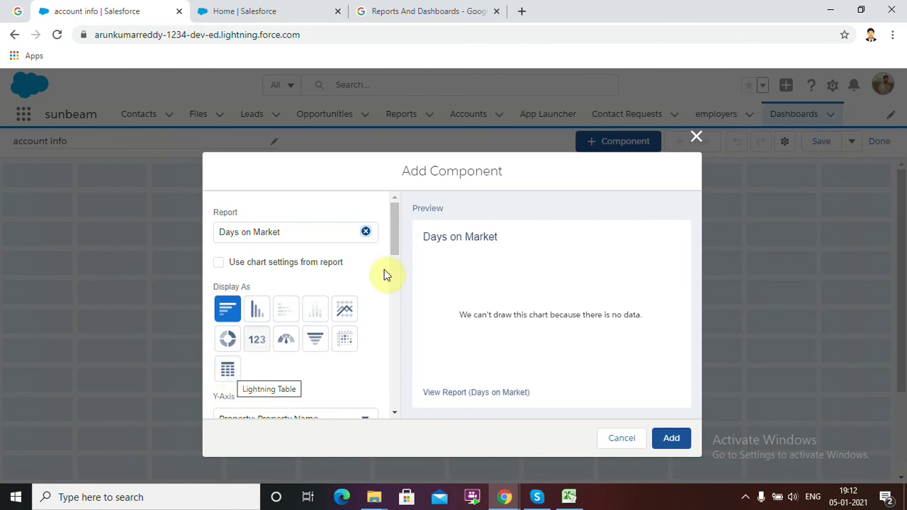
click(396, 239)
mouse_move(397, 239)
mouse_down()
mouse_move(396, 279)
mouse_move(397, 238)
mouse_up()
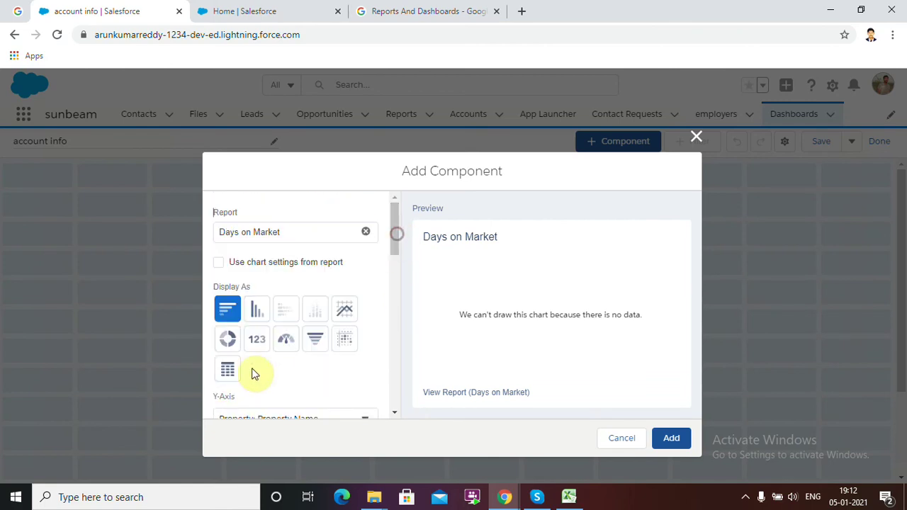
click(256, 311)
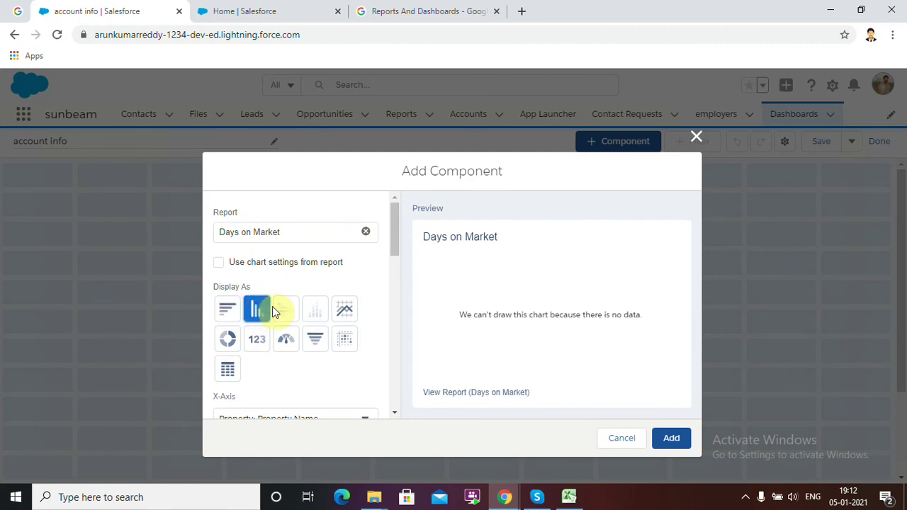
drag(394, 233, 404, 215)
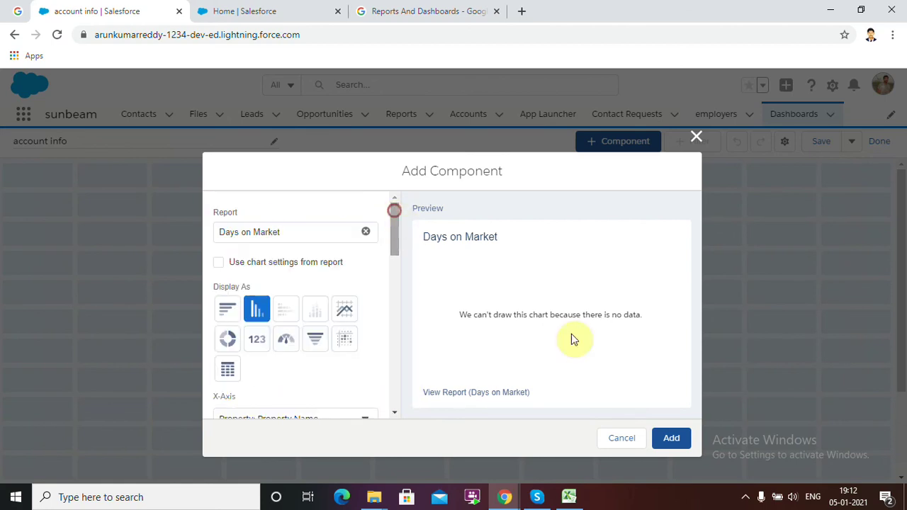
click(672, 438)
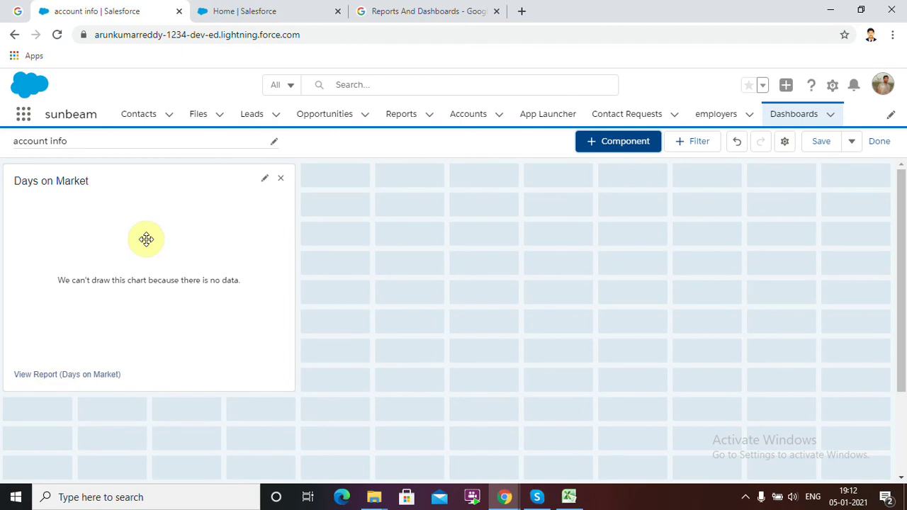
- Save the account info dashboard with its Days on Market component and return to the list of recent dashboards
click(46, 375)
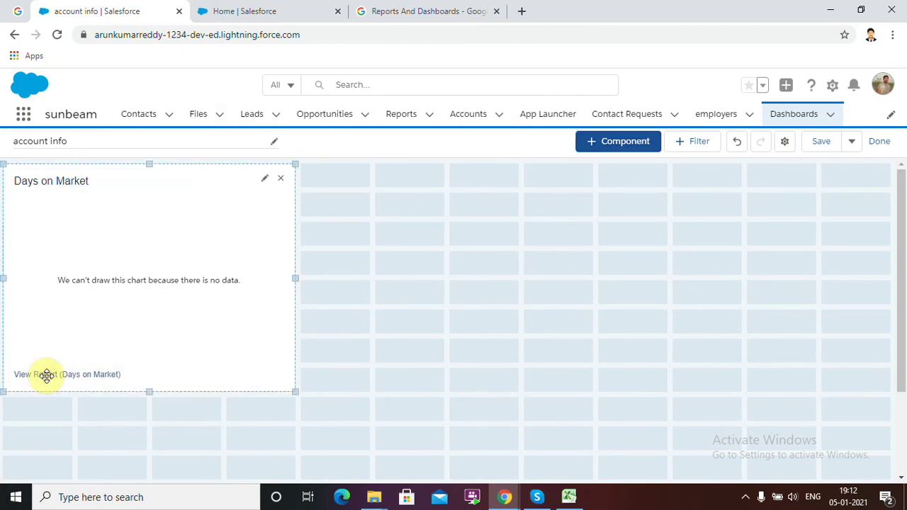
click(824, 142)
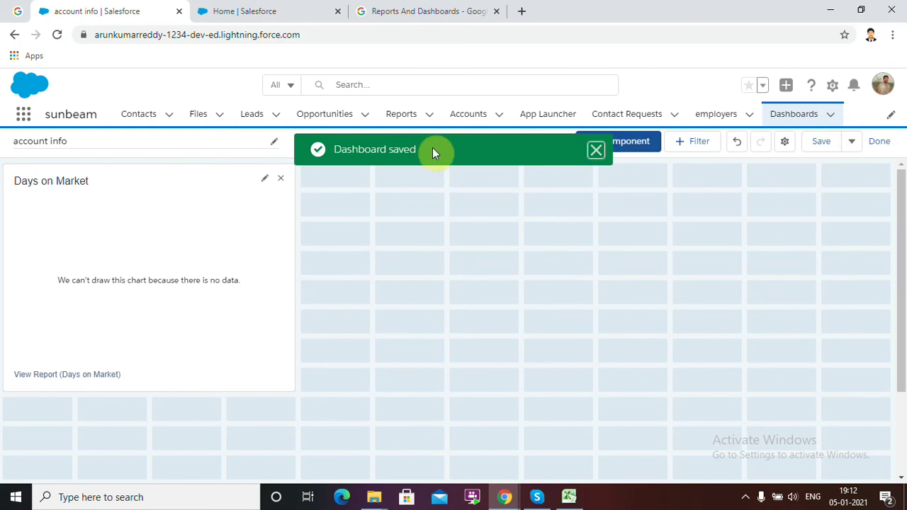
click(794, 114)
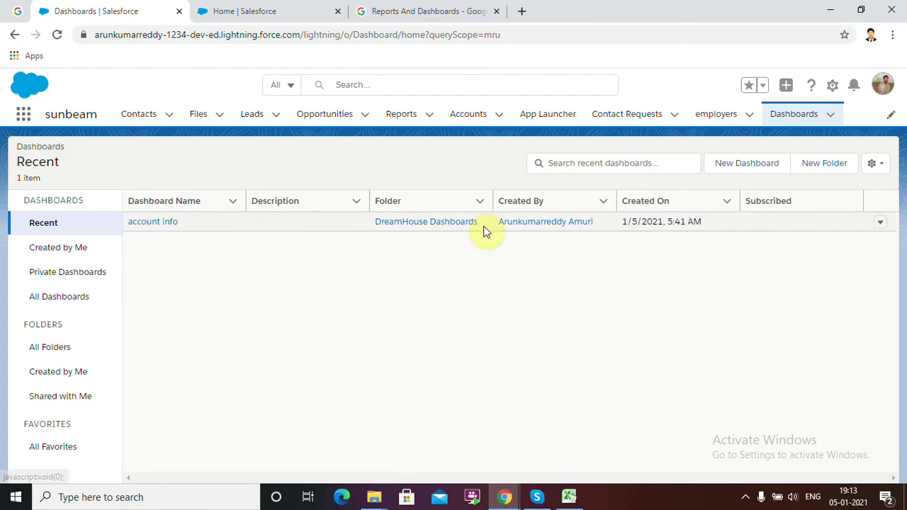
- Look at the Reports and Dashboards Quick Start sample image in the Google results and return to Salesforce Setup
click(430, 6)
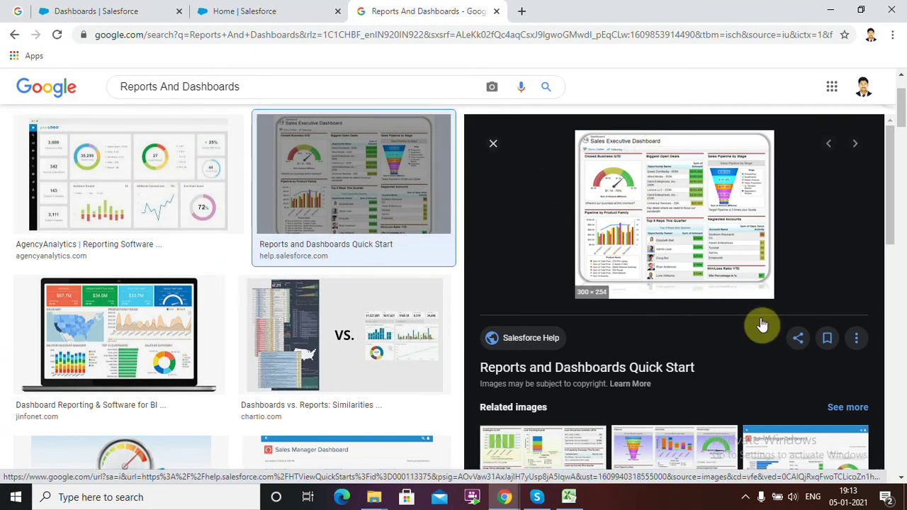
key(ctrl+shift+Tab)
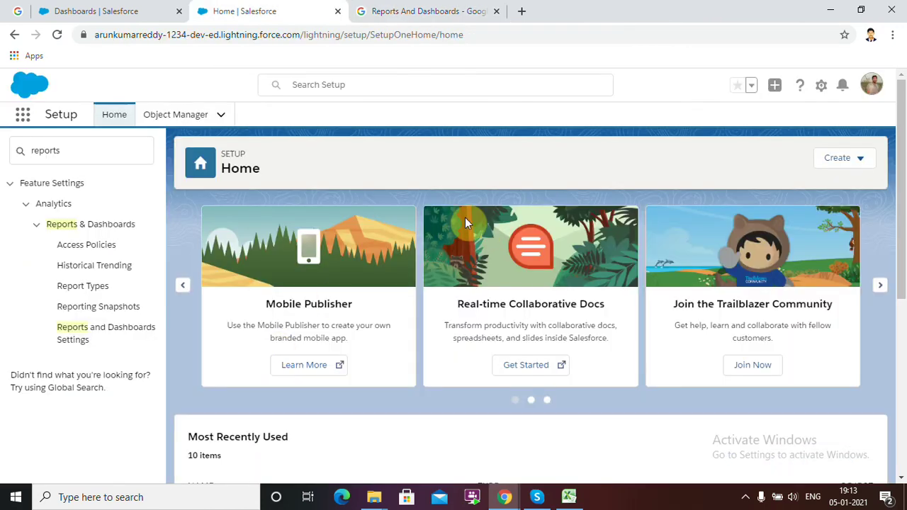